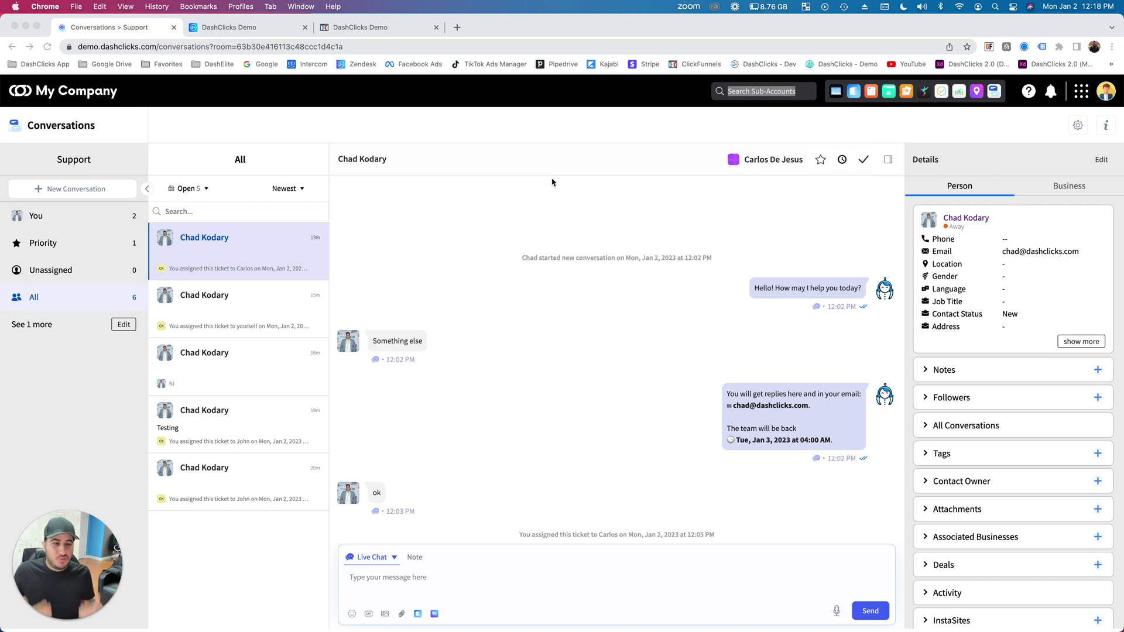
# Step: Reopen the Conversations app from the apps grid and go to its settings page
pyautogui.click(634, 130)
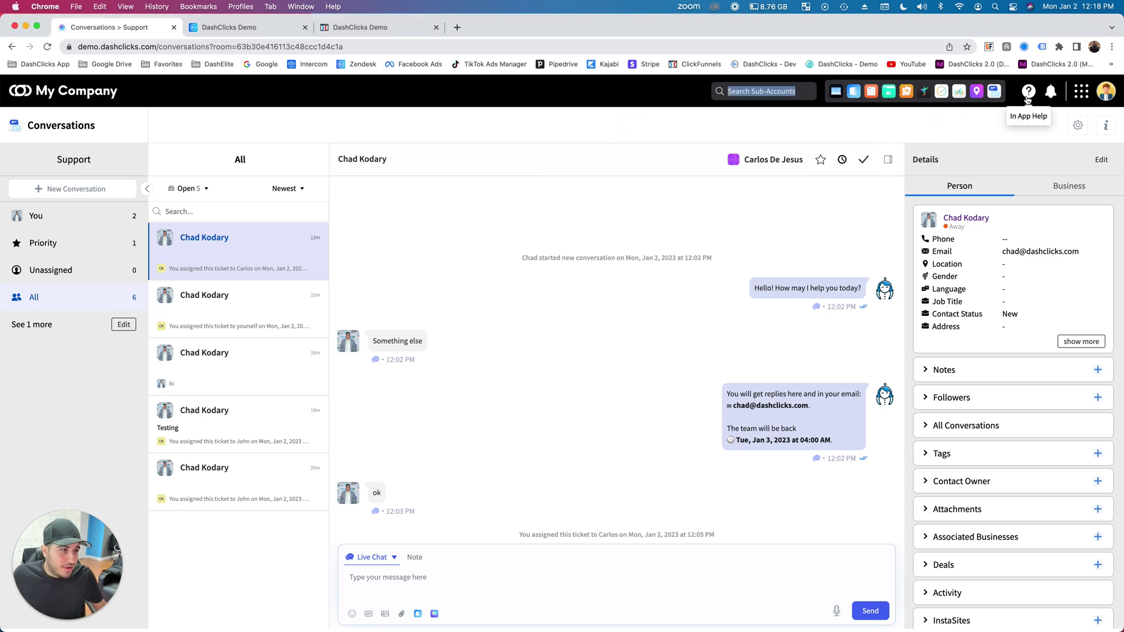
pyautogui.click(1080, 92)
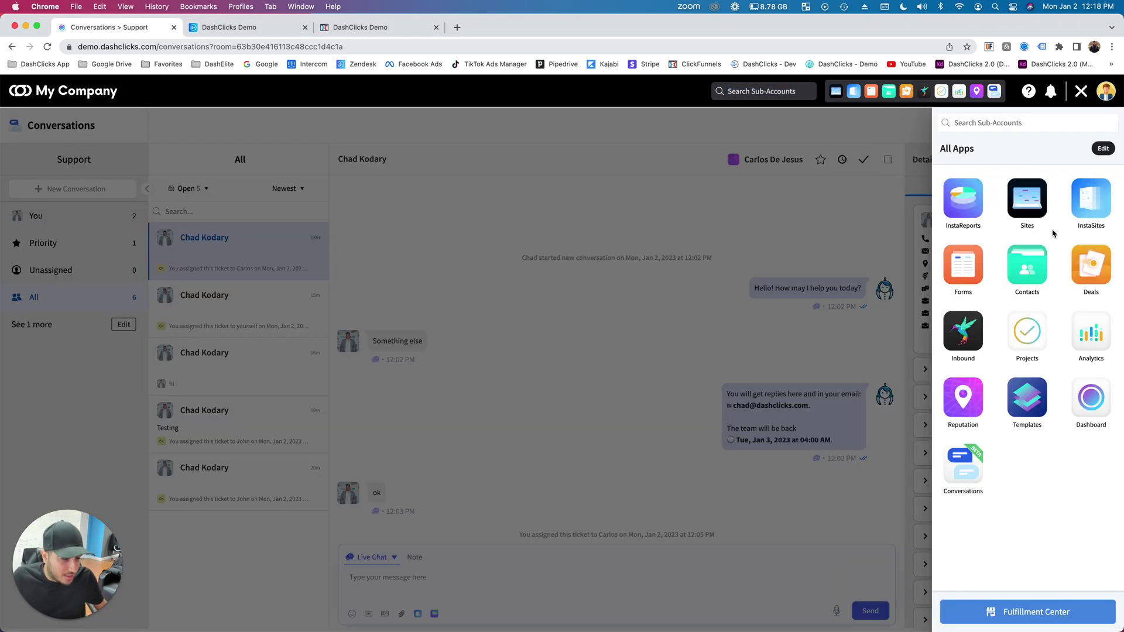
pyautogui.click(966, 472)
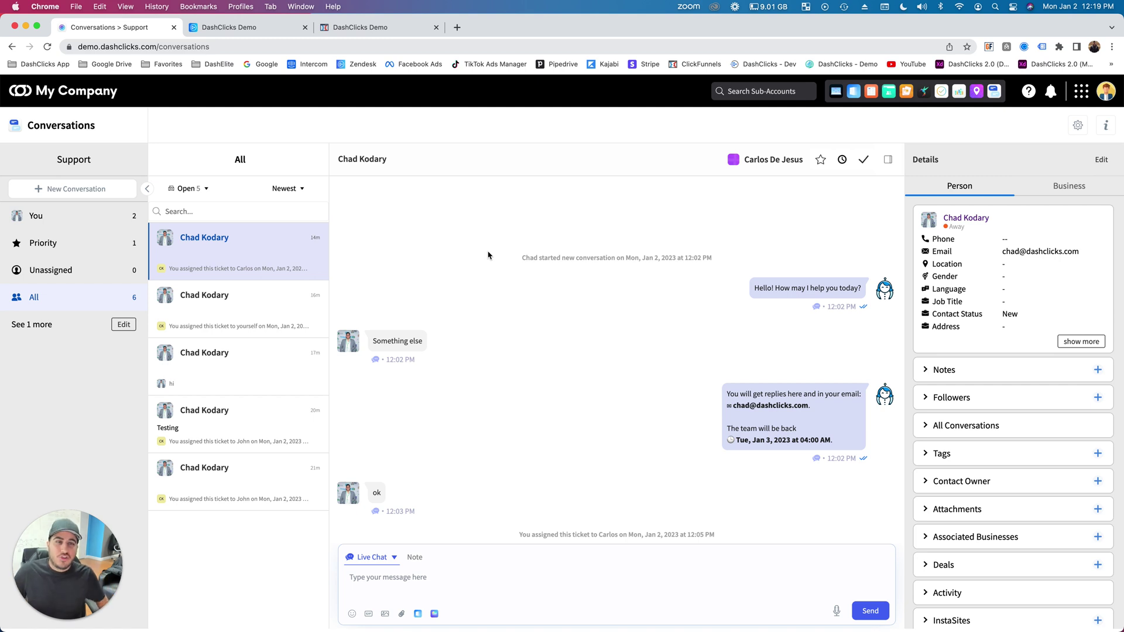
pyautogui.click(488, 255)
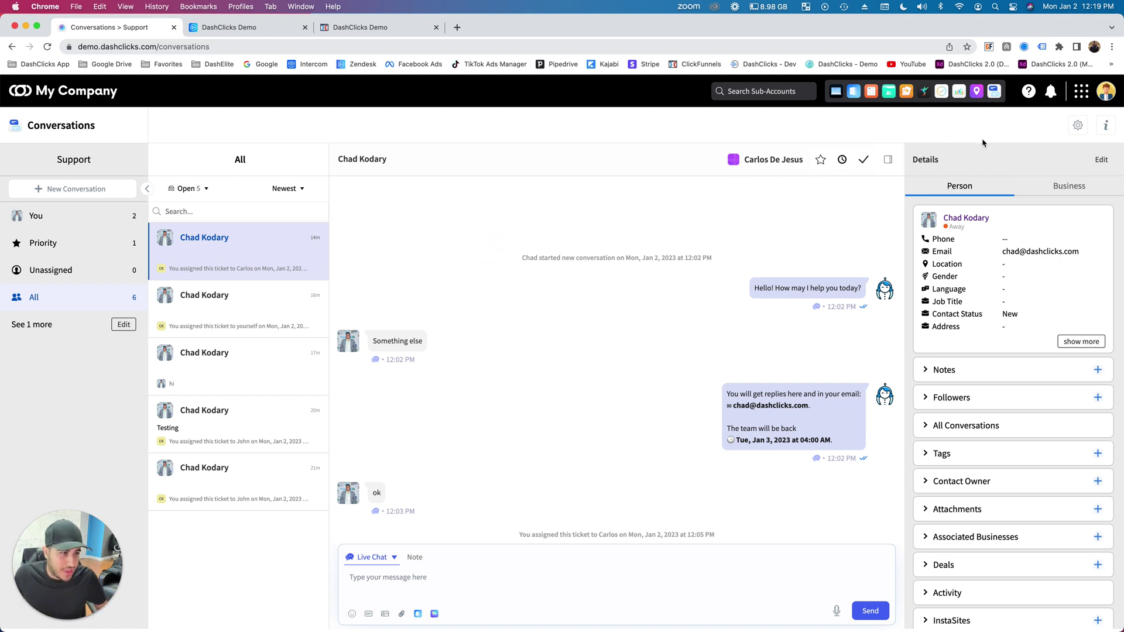
pyautogui.click(1078, 126)
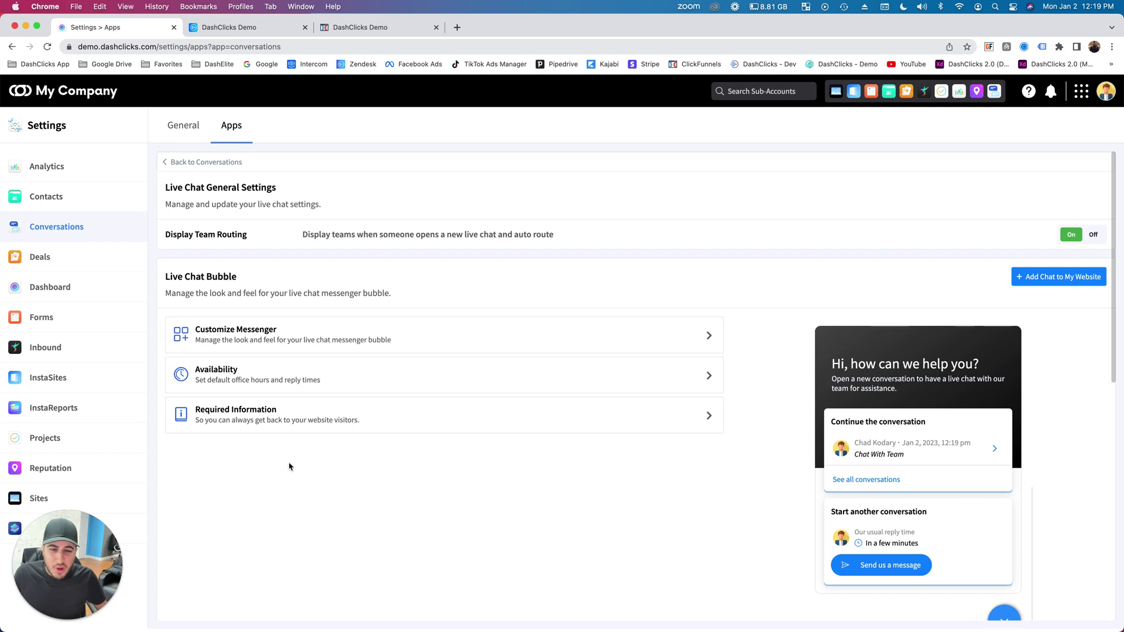
# Step: Expand the Customize Messenger and Required Information sections of the live chat settings
pyautogui.scroll(-2, 288, 466)
pyautogui.scroll(2, 289, 467)
pyautogui.click(294, 327)
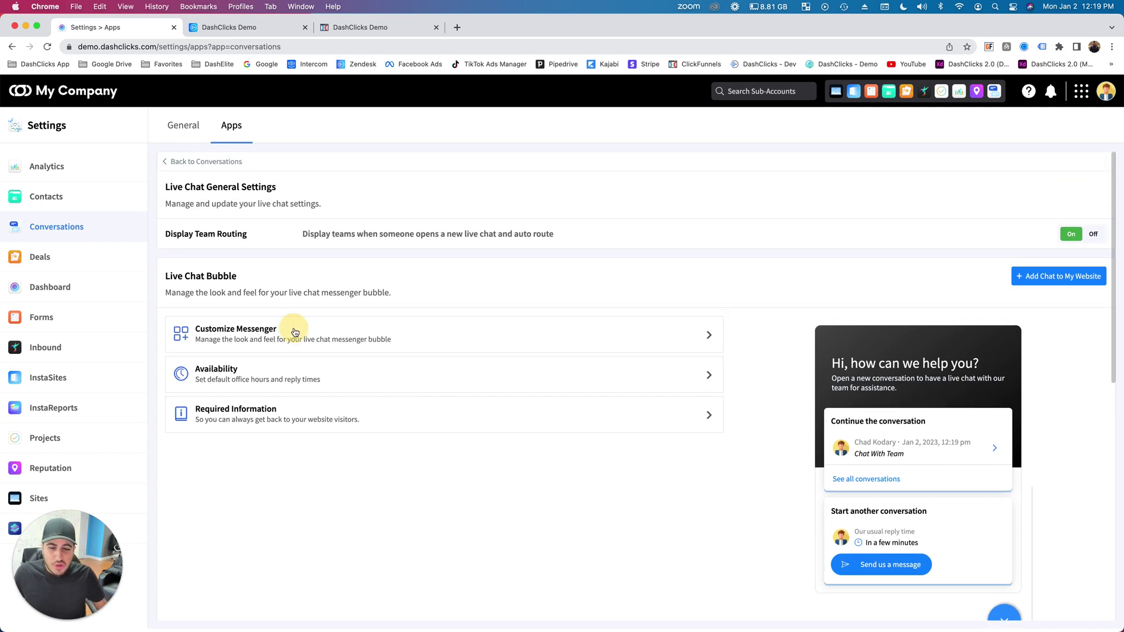
pyautogui.scroll(-7, 310, 330)
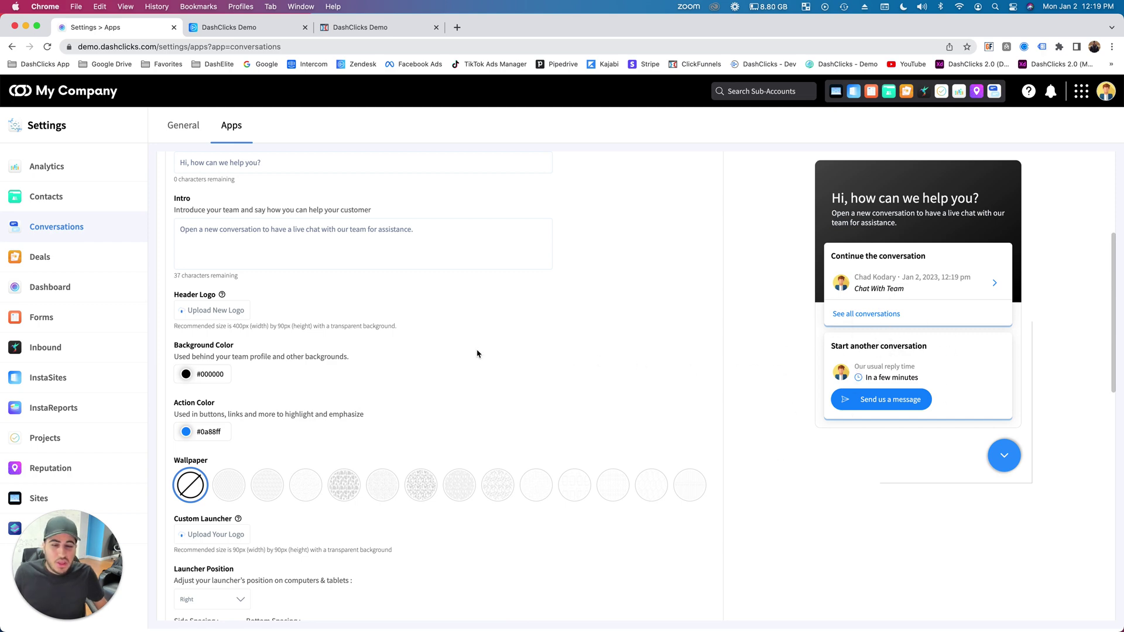
pyautogui.scroll(-5, 477, 354)
pyautogui.scroll(-7, 477, 354)
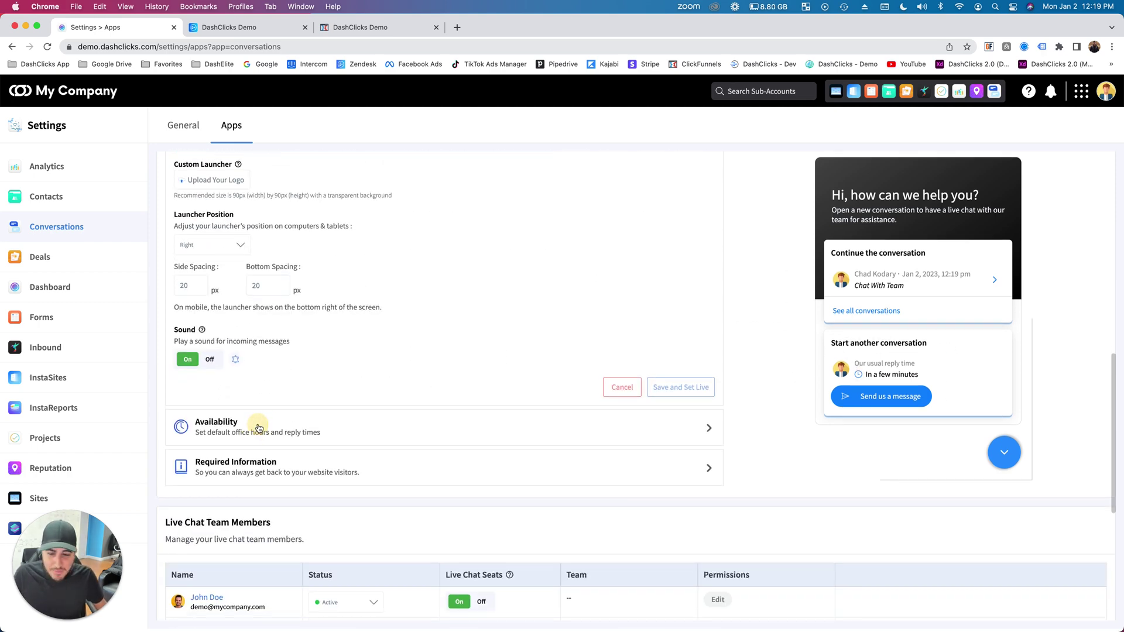
pyautogui.scroll(-11, 256, 425)
pyautogui.scroll(10, 379, 394)
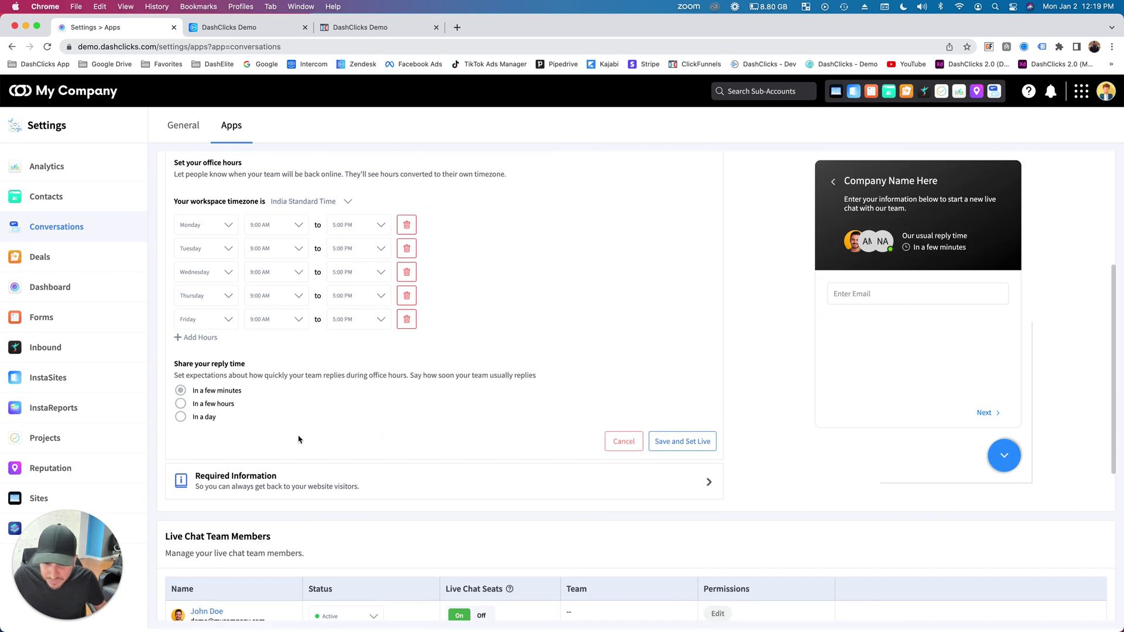
pyautogui.click(239, 486)
pyautogui.scroll(5, 266, 415)
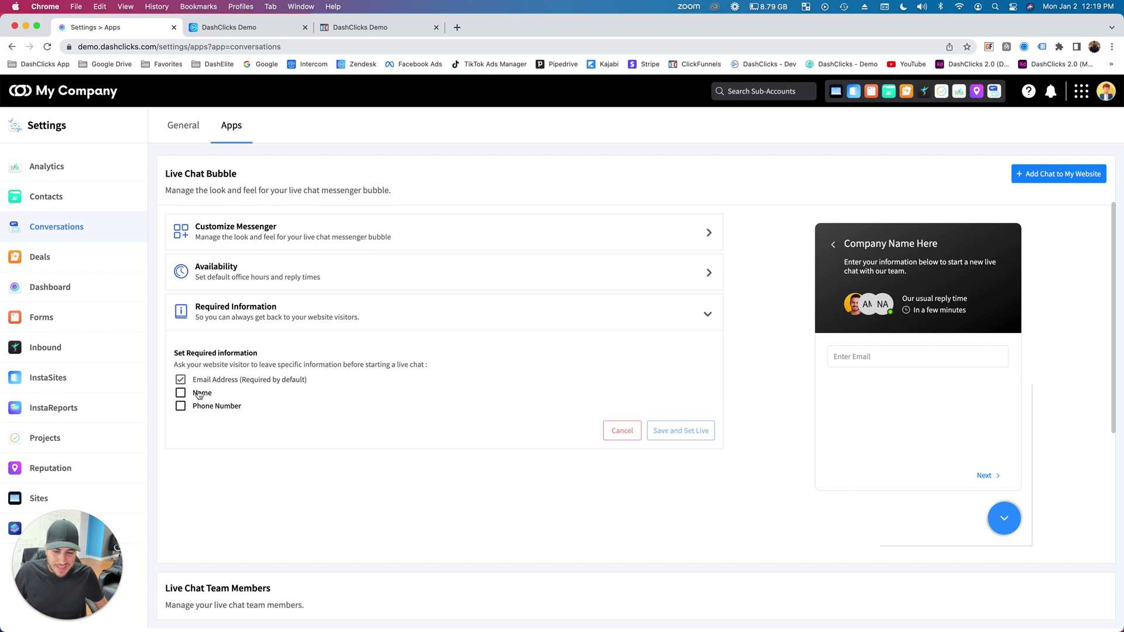
# Step: Tick then untick Name and Phone Number, leaving only Email Address required
pyautogui.click(180, 393)
pyautogui.click(182, 408)
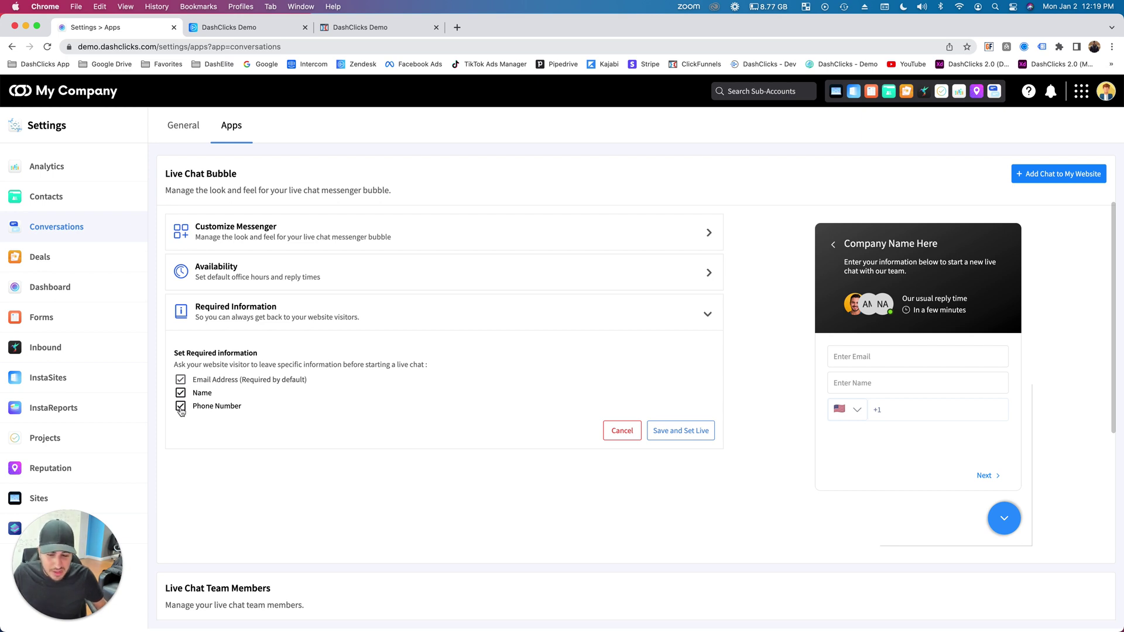
pyautogui.click(187, 412)
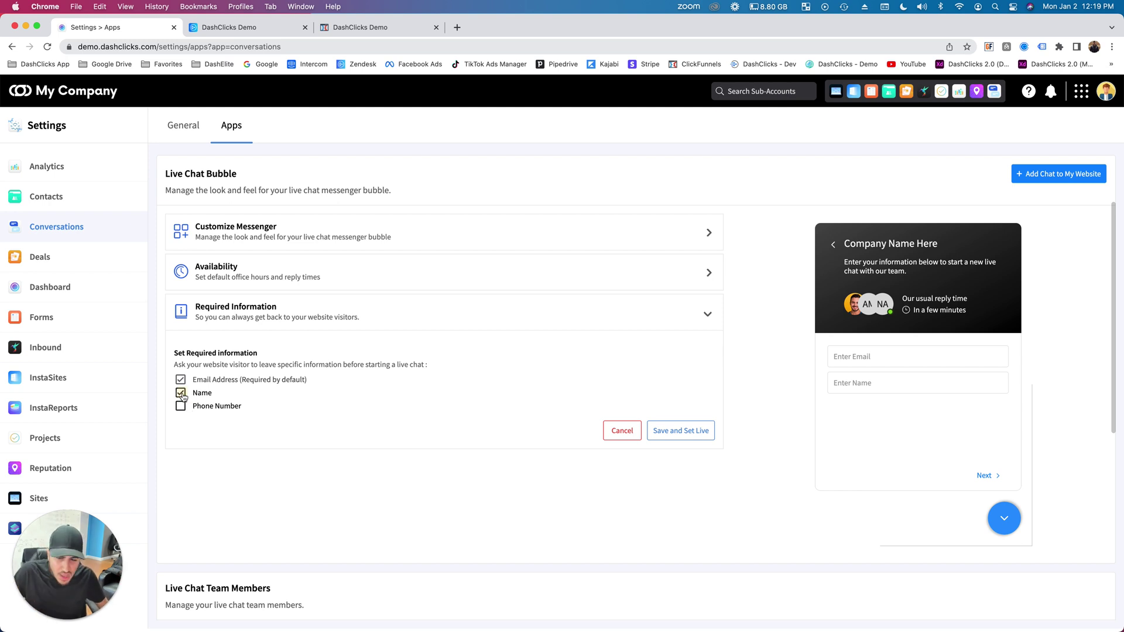
pyautogui.click(181, 394)
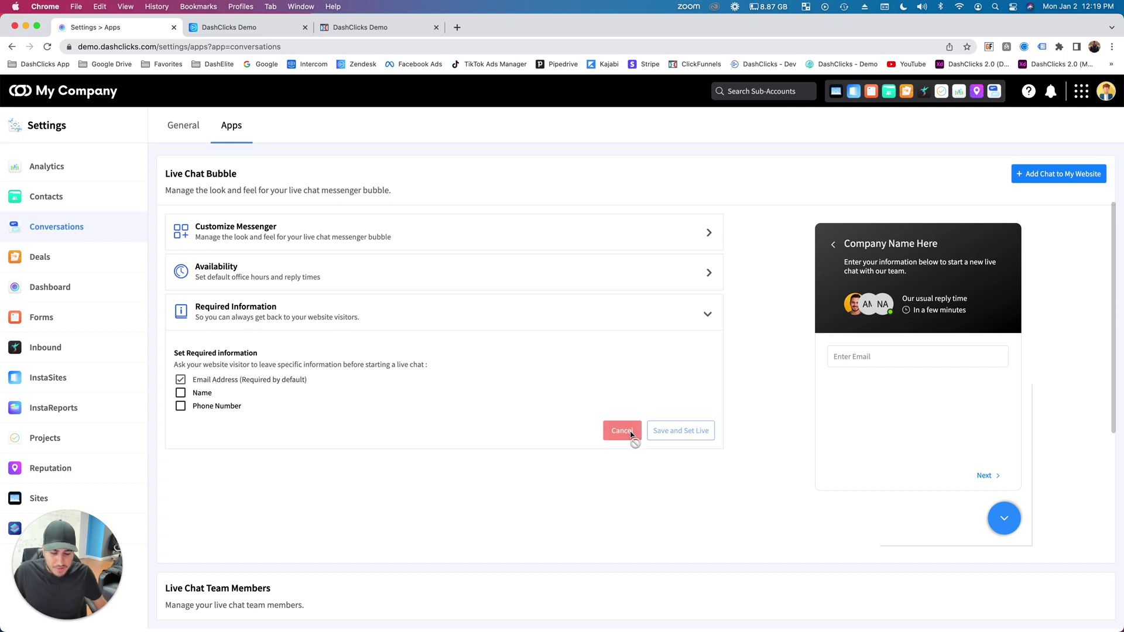
pyautogui.scroll(-5, 631, 438)
pyautogui.scroll(-2, 357, 388)
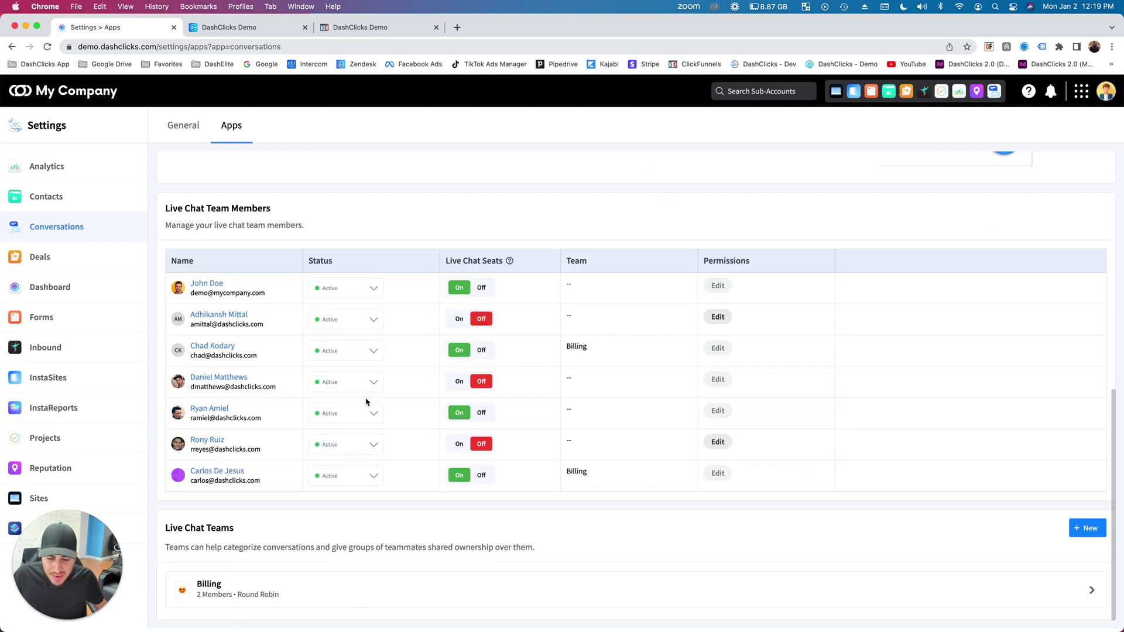
pyautogui.scroll(6, 369, 383)
pyautogui.scroll(3, 367, 402)
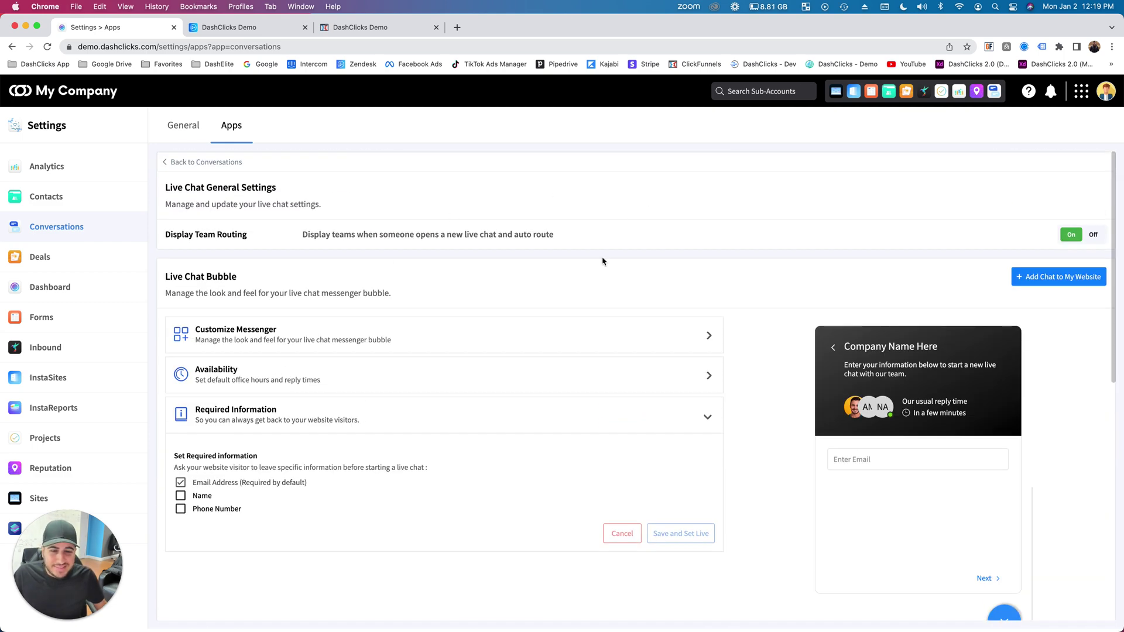
pyautogui.click(1046, 284)
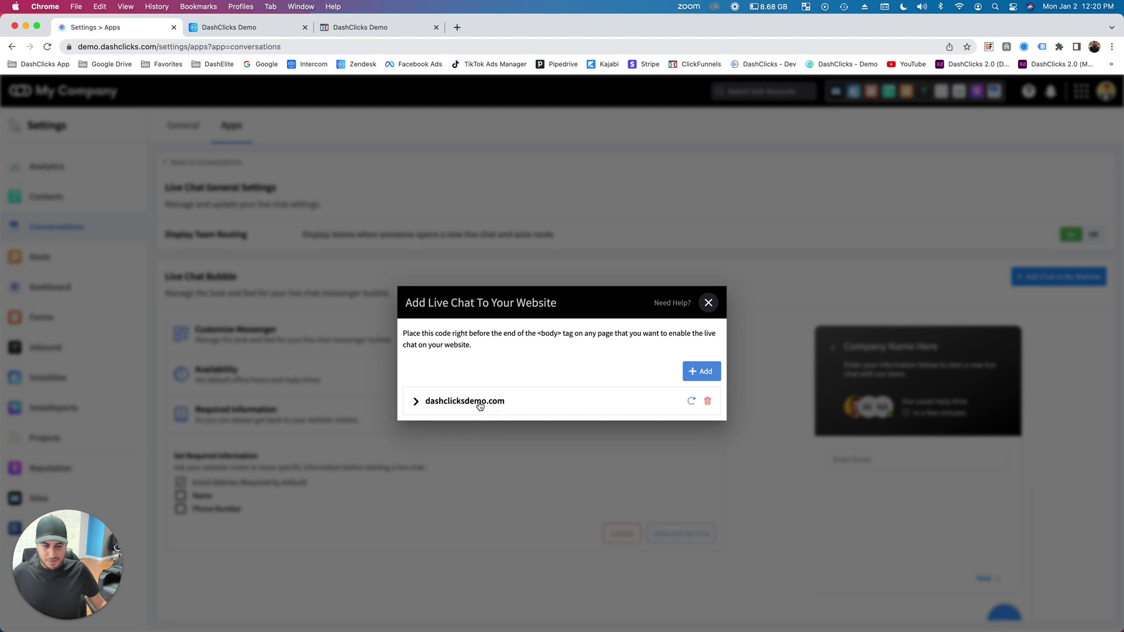
pyautogui.click(703, 372)
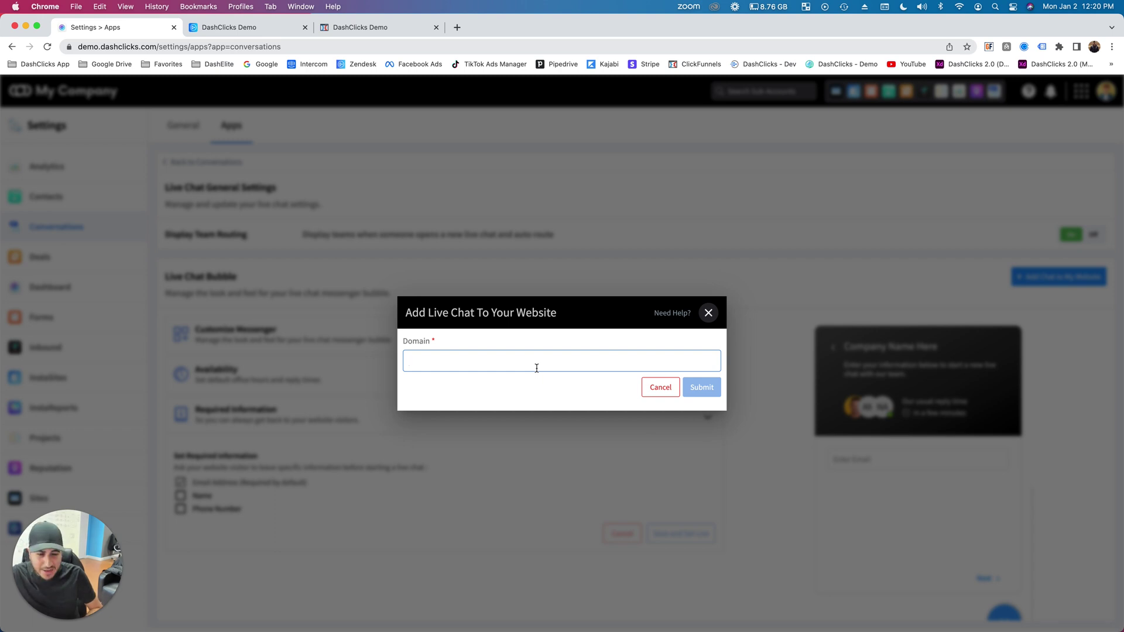
pyautogui.write('ht')
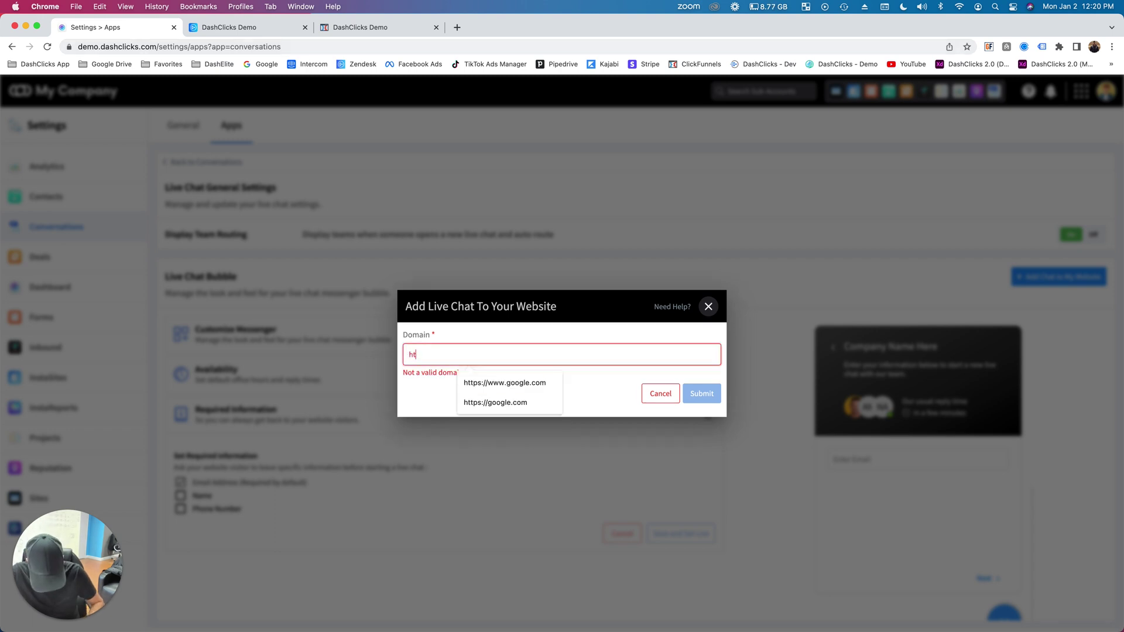
pyautogui.write('tps://')
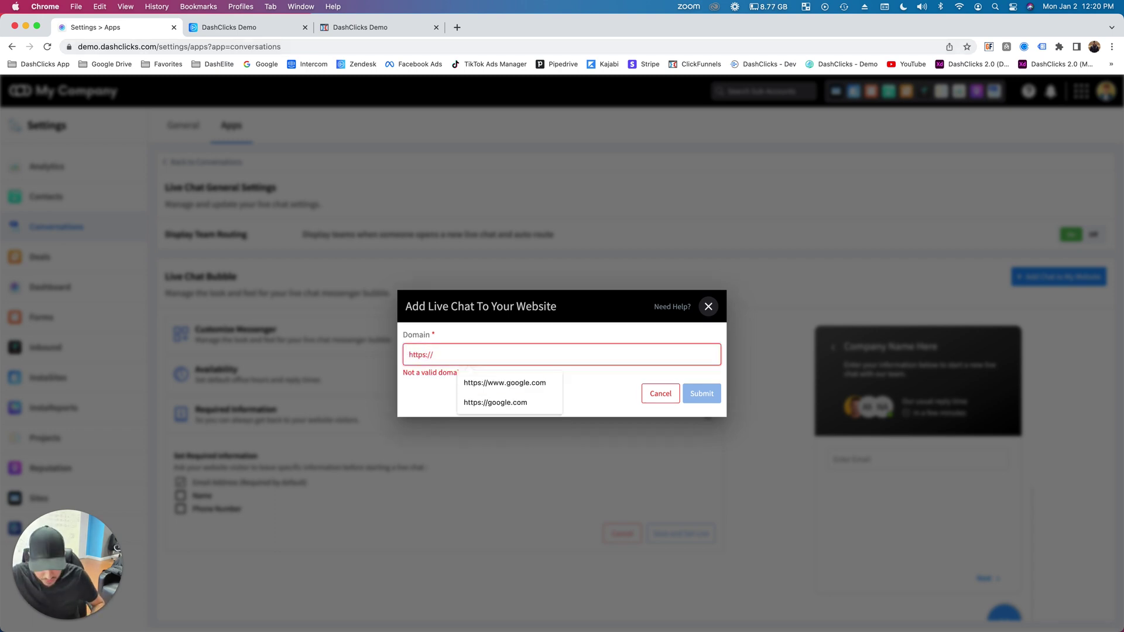
pyautogui.write('google.com')
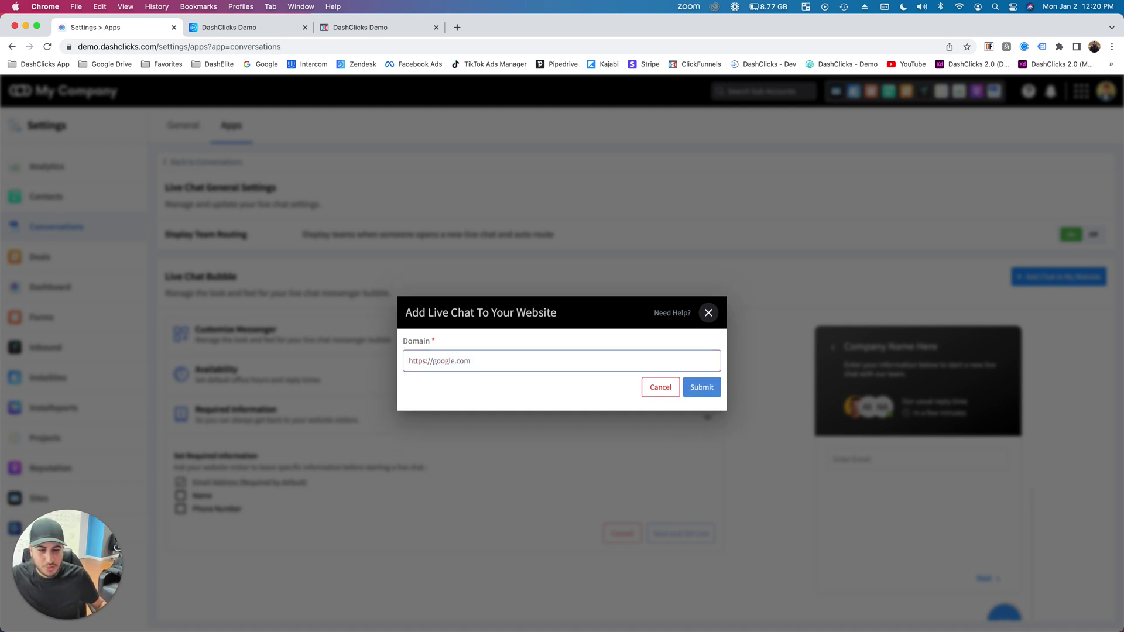
pyautogui.moveTo(546, 366); pyautogui.dragTo(402, 362)
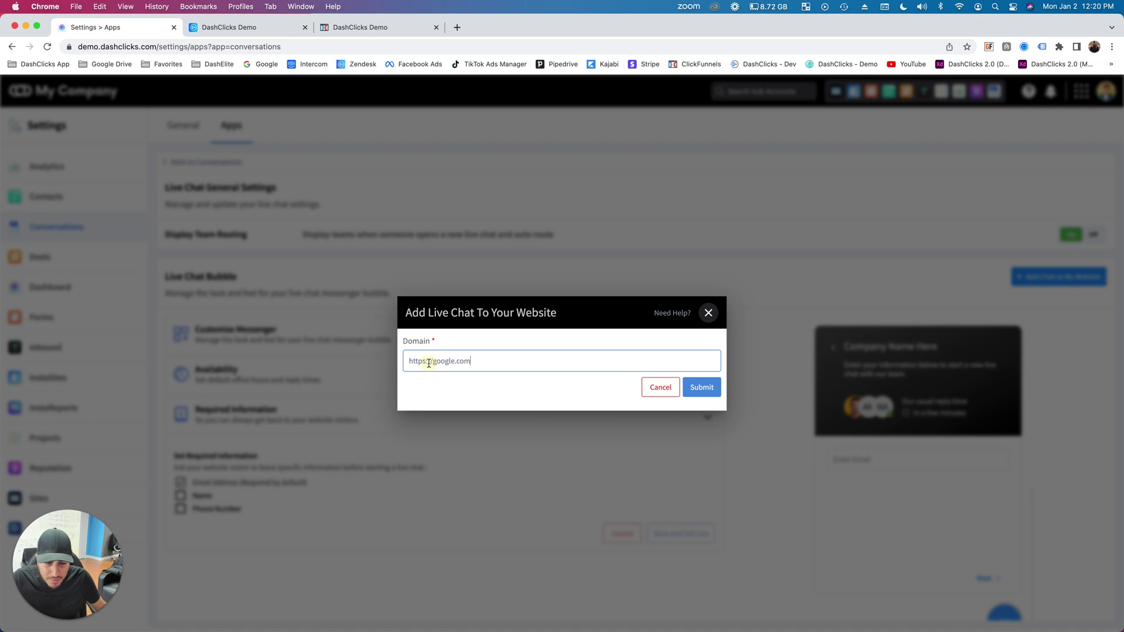
pyautogui.click(497, 363)
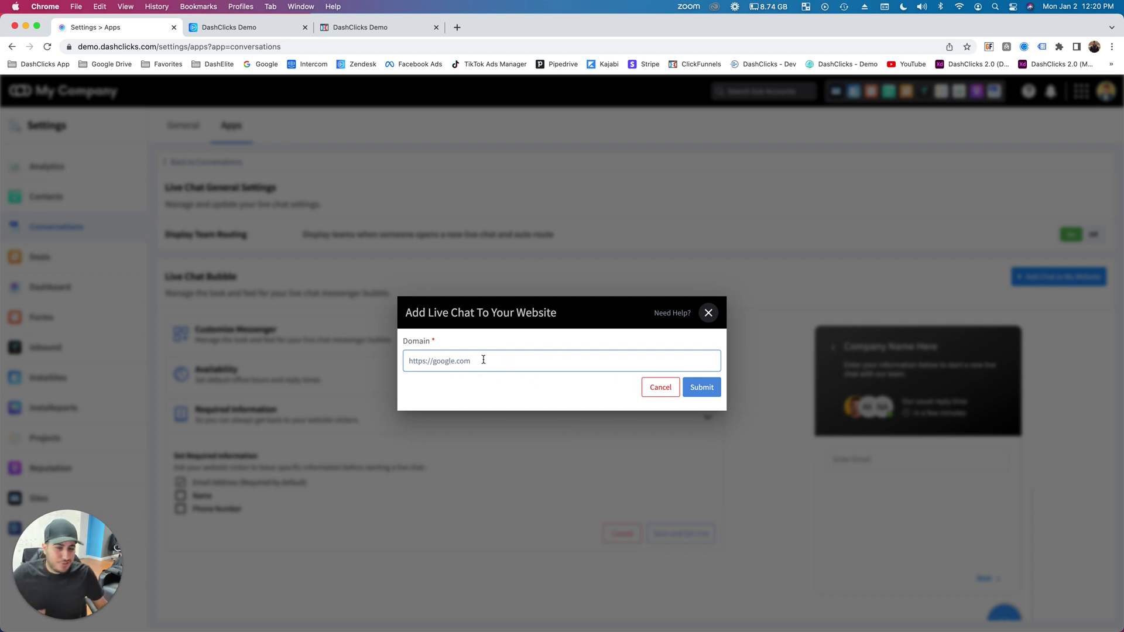
pyautogui.moveTo(483, 361); pyautogui.dragTo(378, 363)
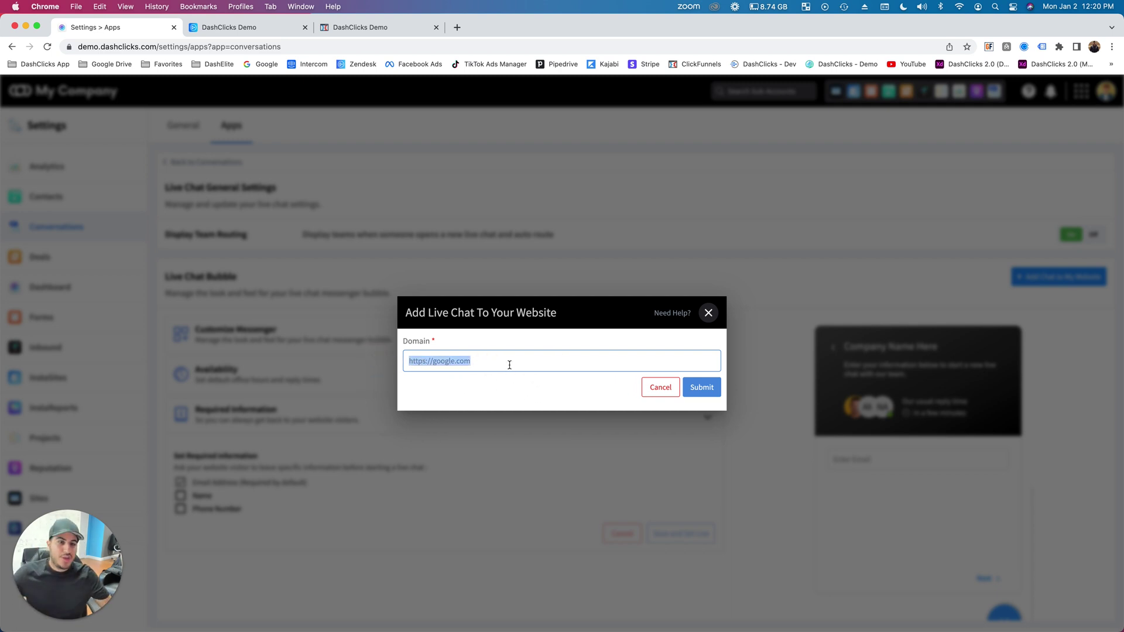
pyautogui.click(702, 387)
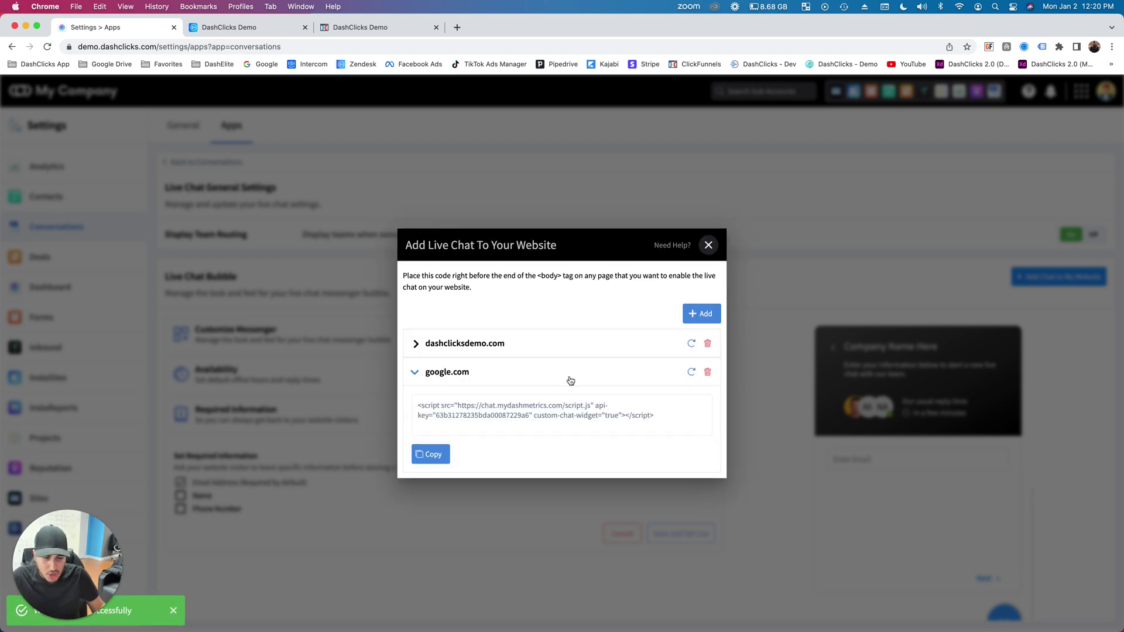
pyautogui.click(424, 462)
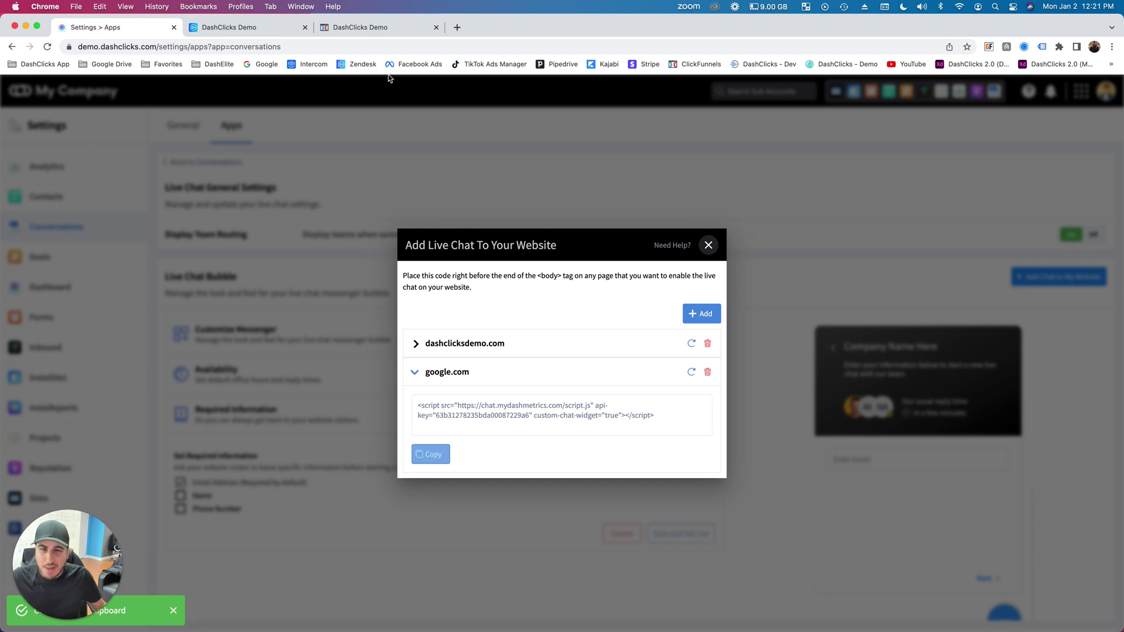
# Step: Verify the ClickFunnels page's Header Code holds the chat.mydashmetrics.com chat script
pyautogui.click(380, 31)
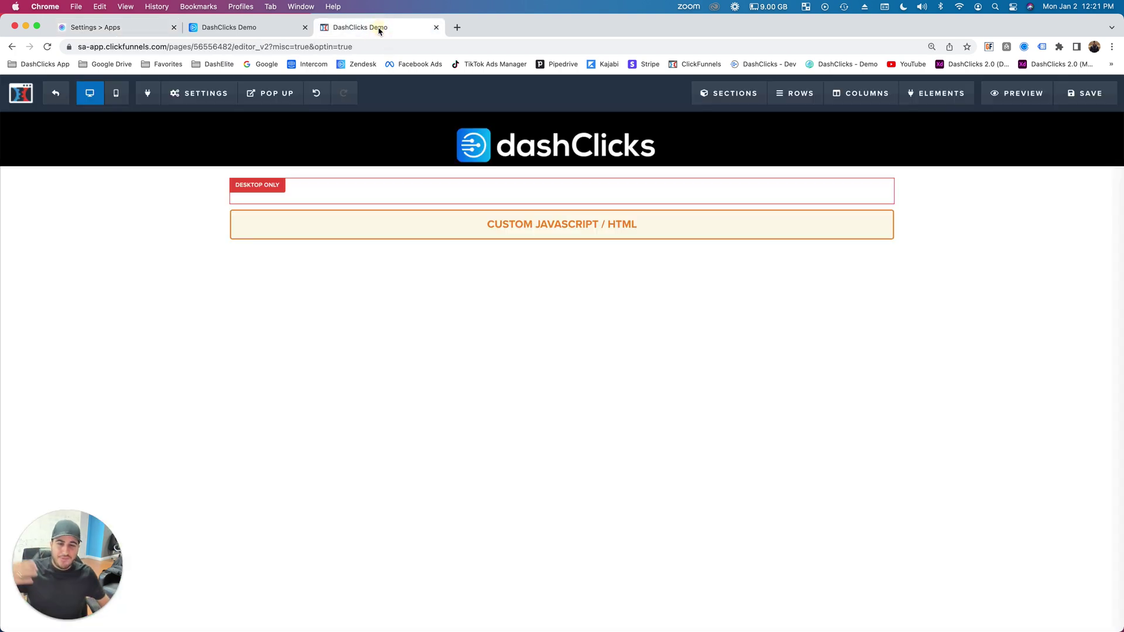
pyautogui.click(215, 93)
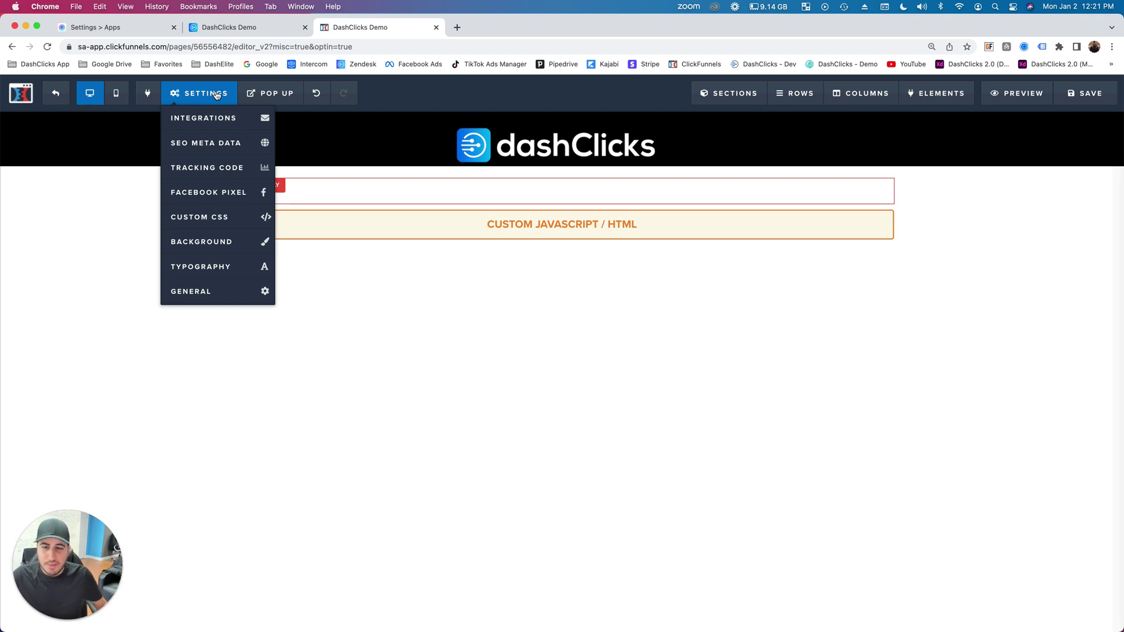
pyautogui.click(209, 170)
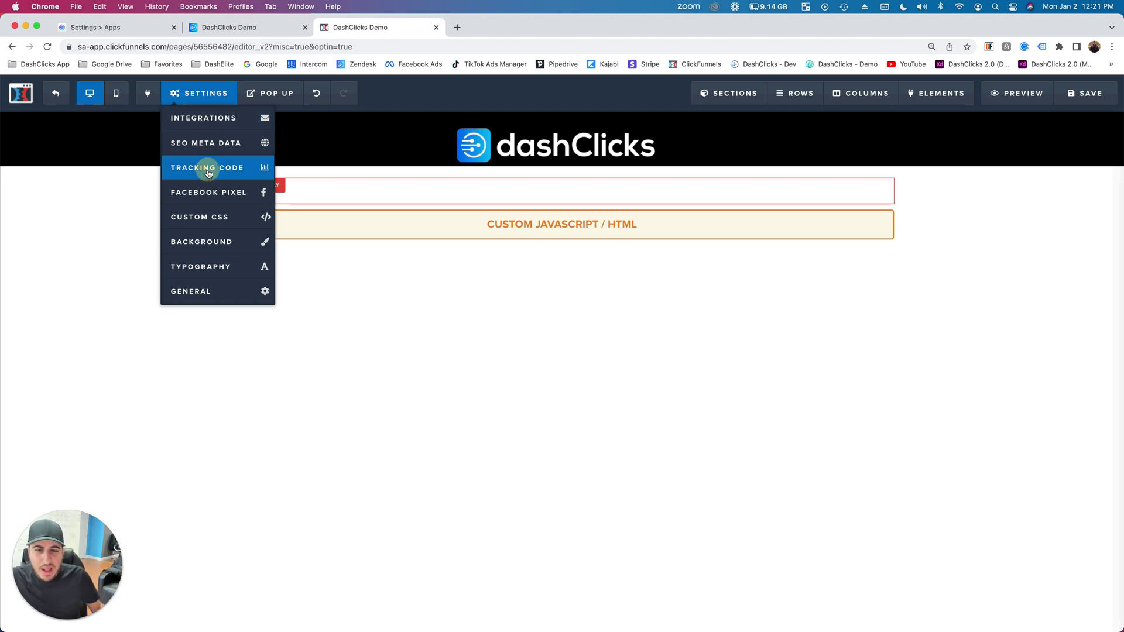
pyautogui.click(438, 170)
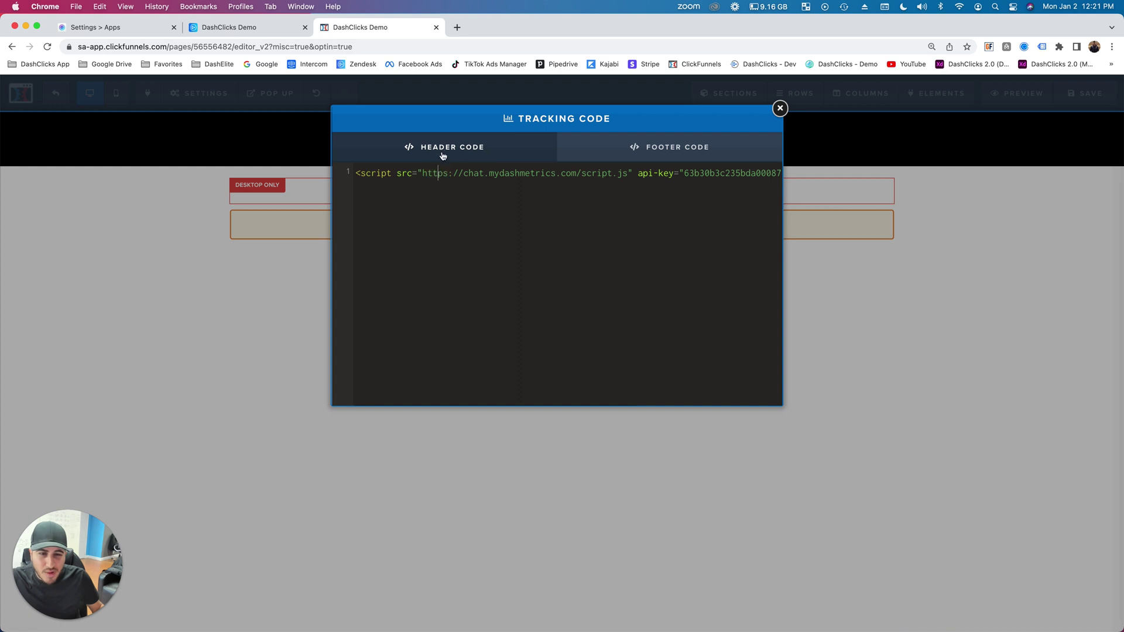
pyautogui.click(422, 174)
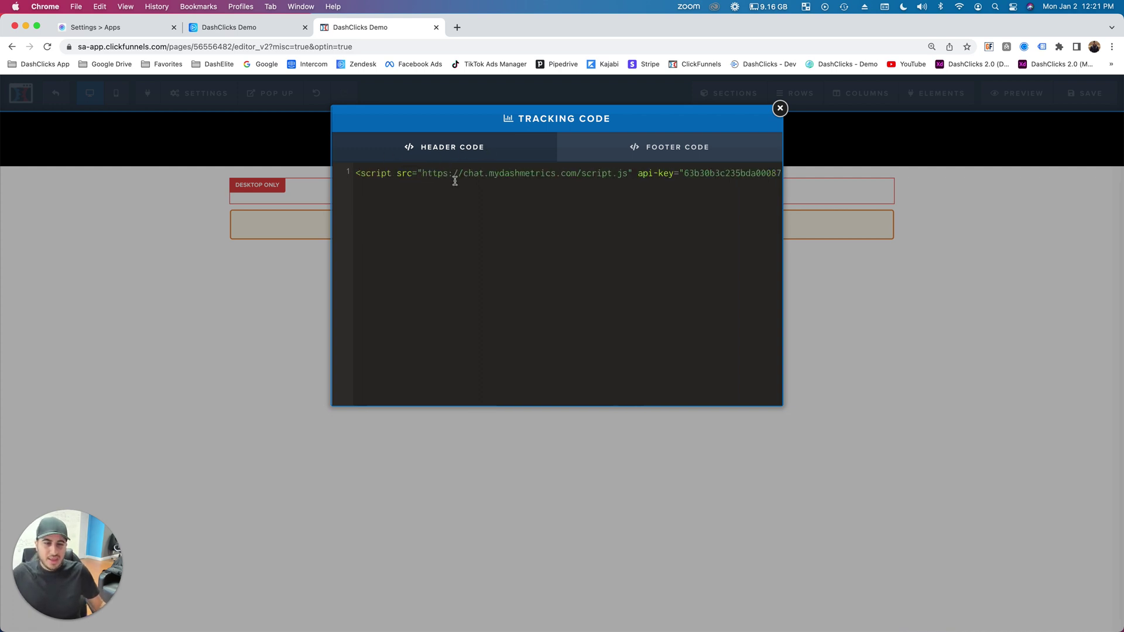
pyautogui.click(779, 109)
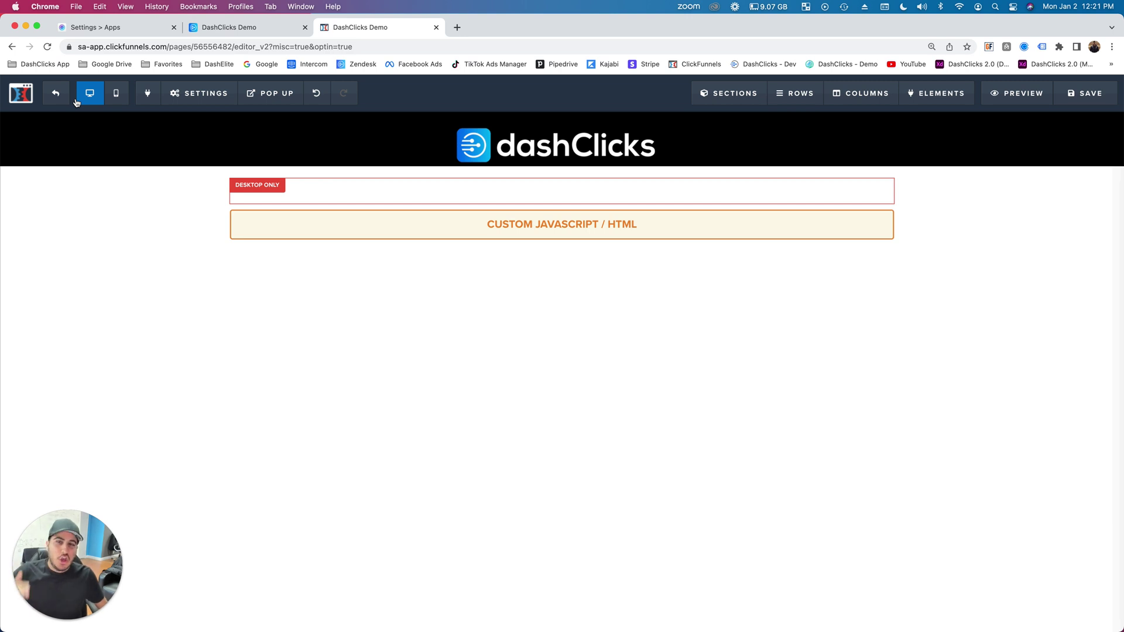
# Step: Collapse and reopen the demo page's chat widget, then return to DashClicks live chat settings
pyautogui.click(233, 34)
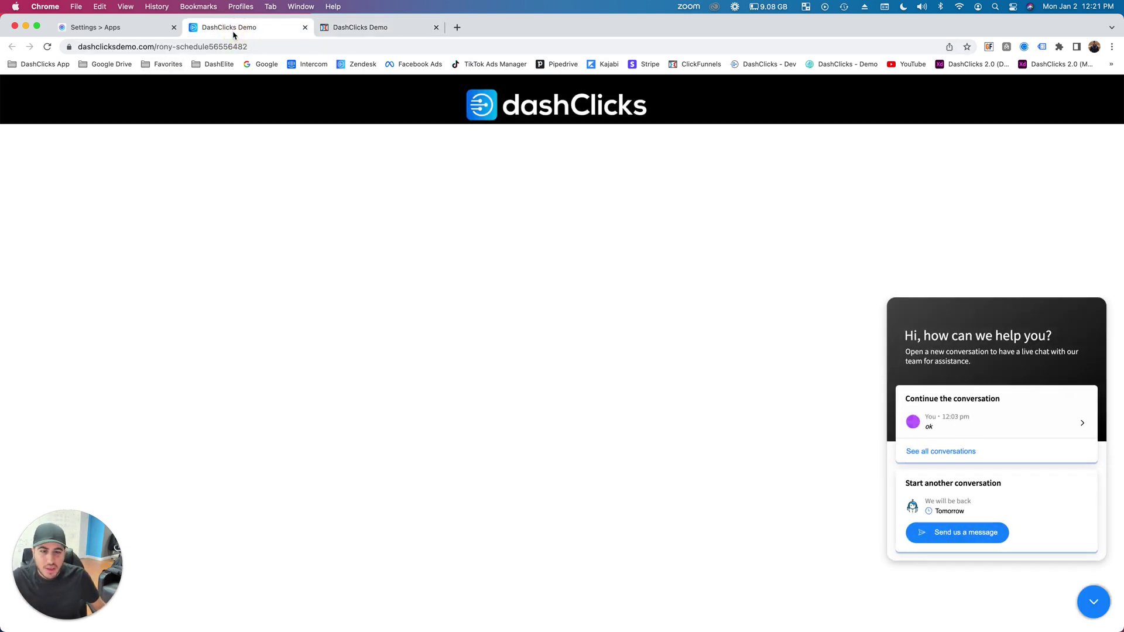
pyautogui.click(1087, 601)
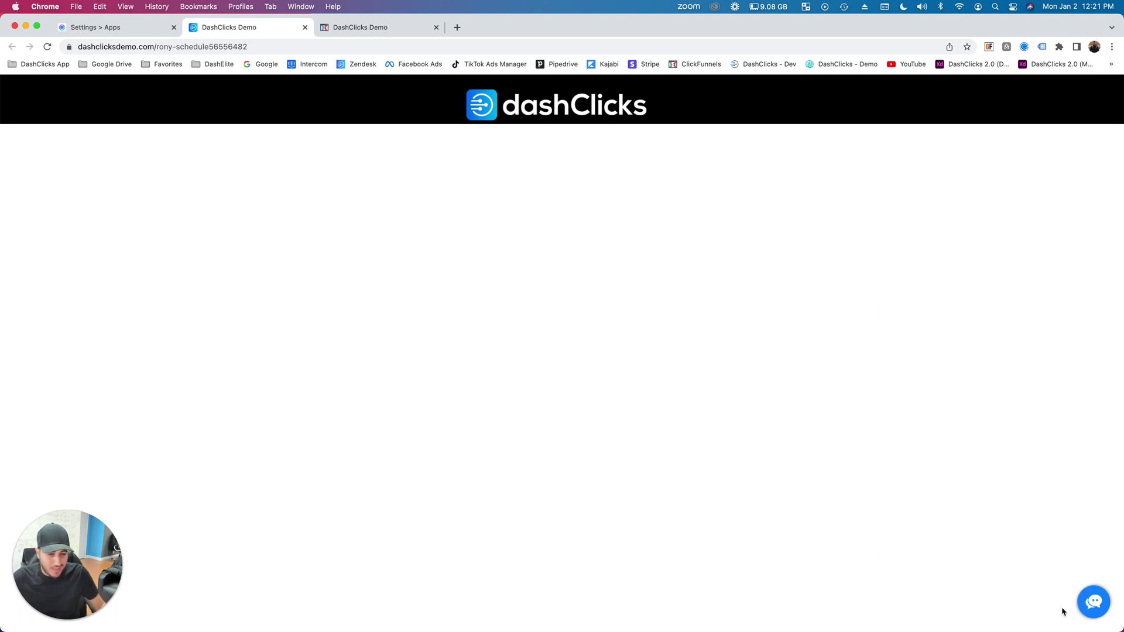
pyautogui.click(1094, 604)
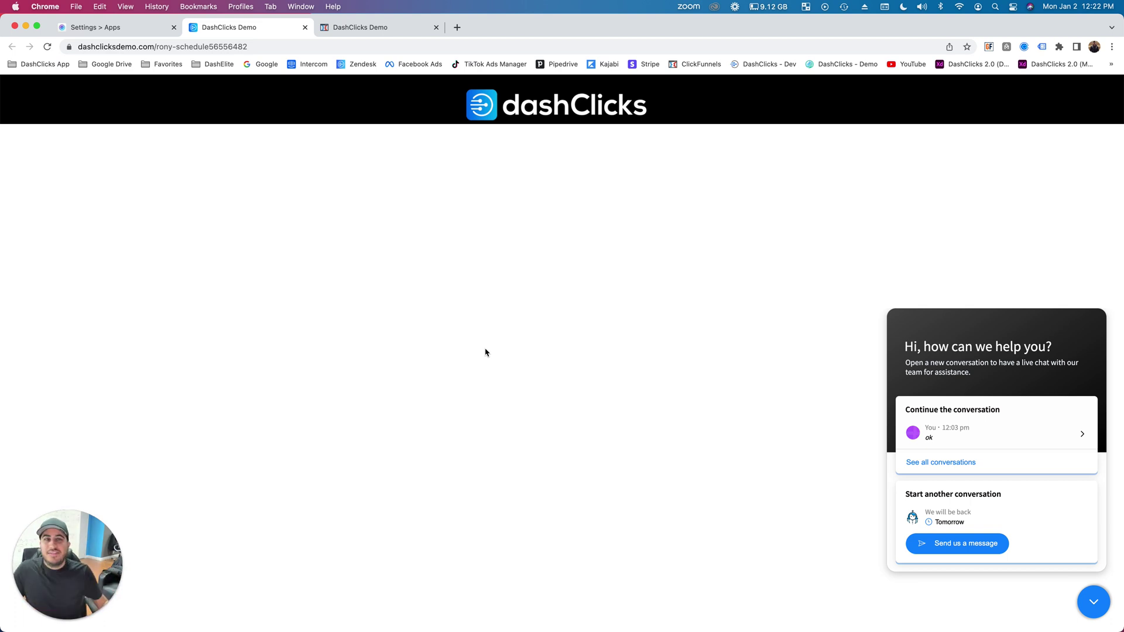
pyautogui.click(82, 28)
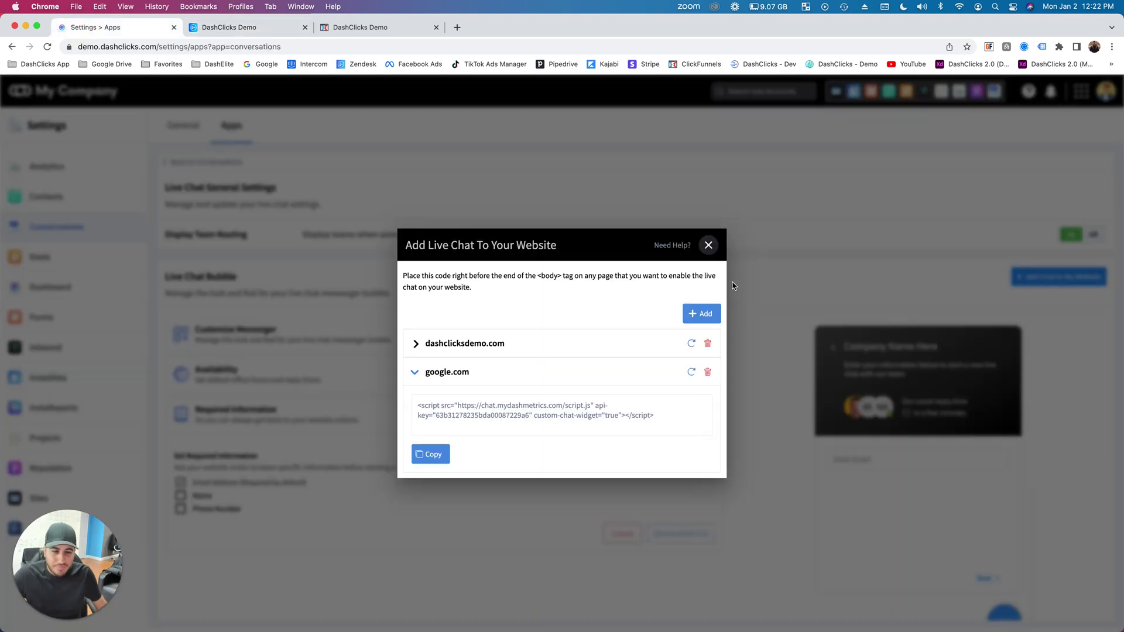
# Step: Close the Add Live Chat dialog, go back to the Conversations inbox, and show the demo site
pyautogui.click(709, 245)
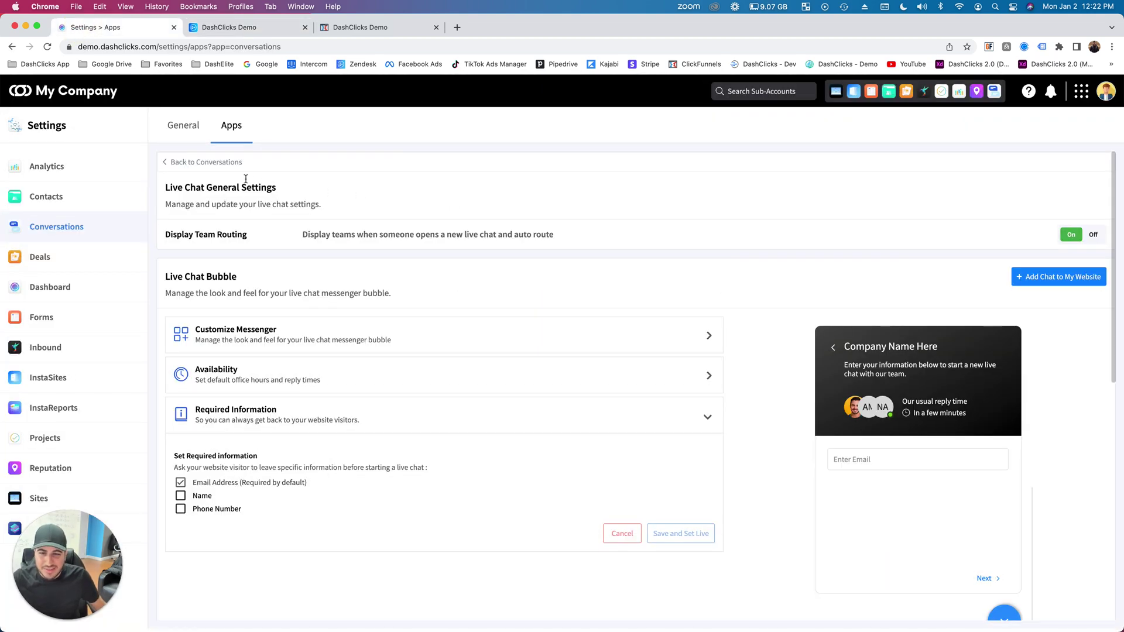
pyautogui.click(213, 169)
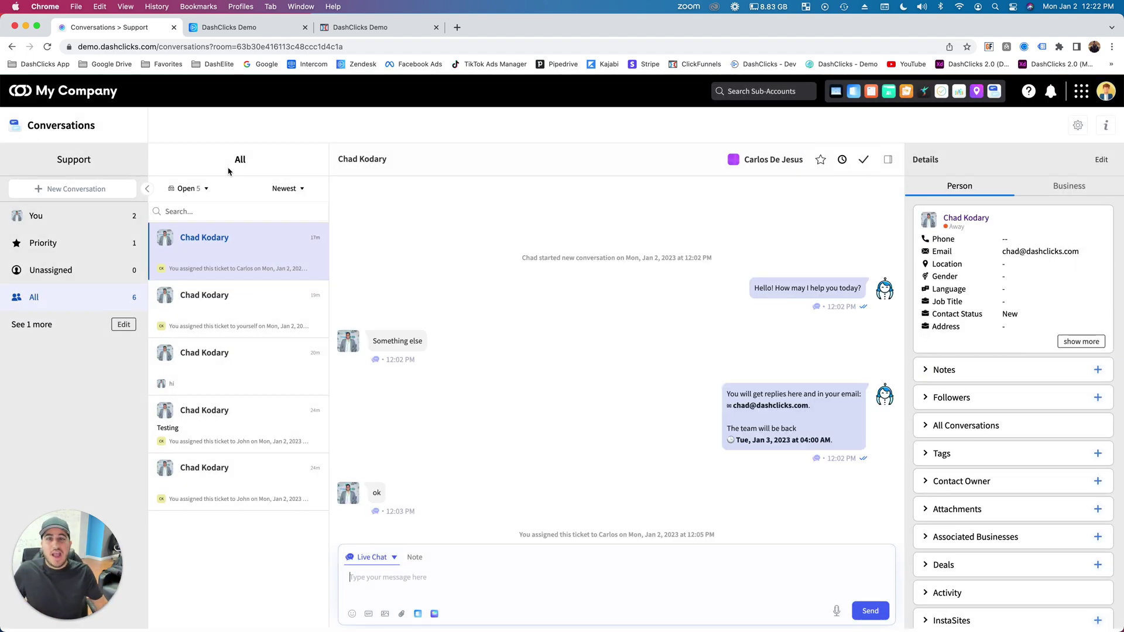
pyautogui.click(263, 30)
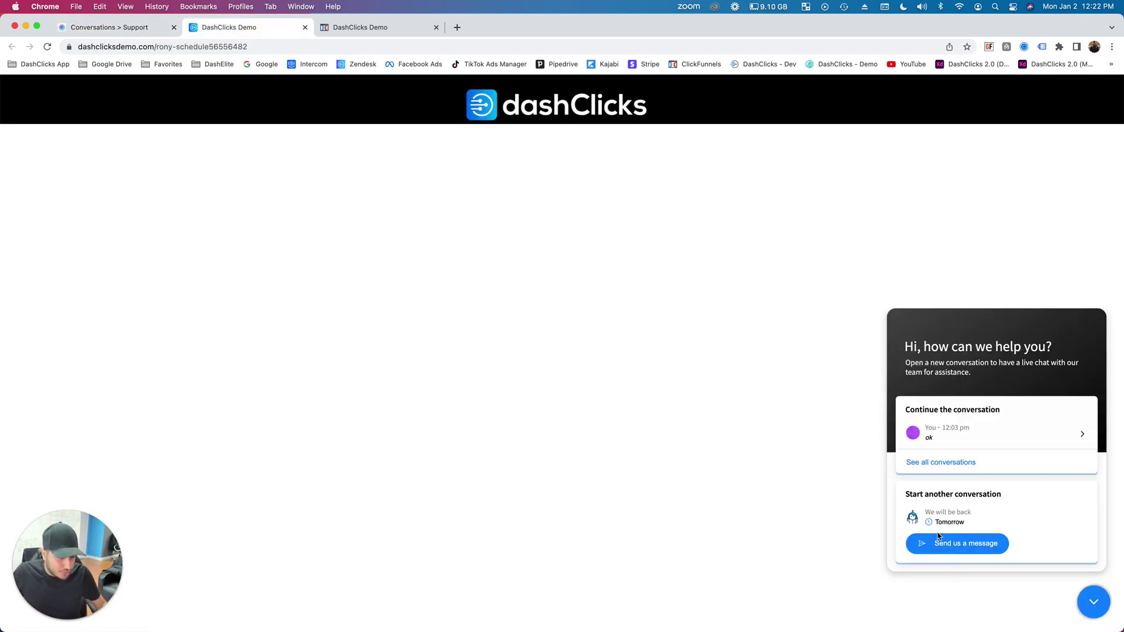
# Step: Start a new chat on the demo site and send the test message 'Help!'
pyautogui.click(965, 544)
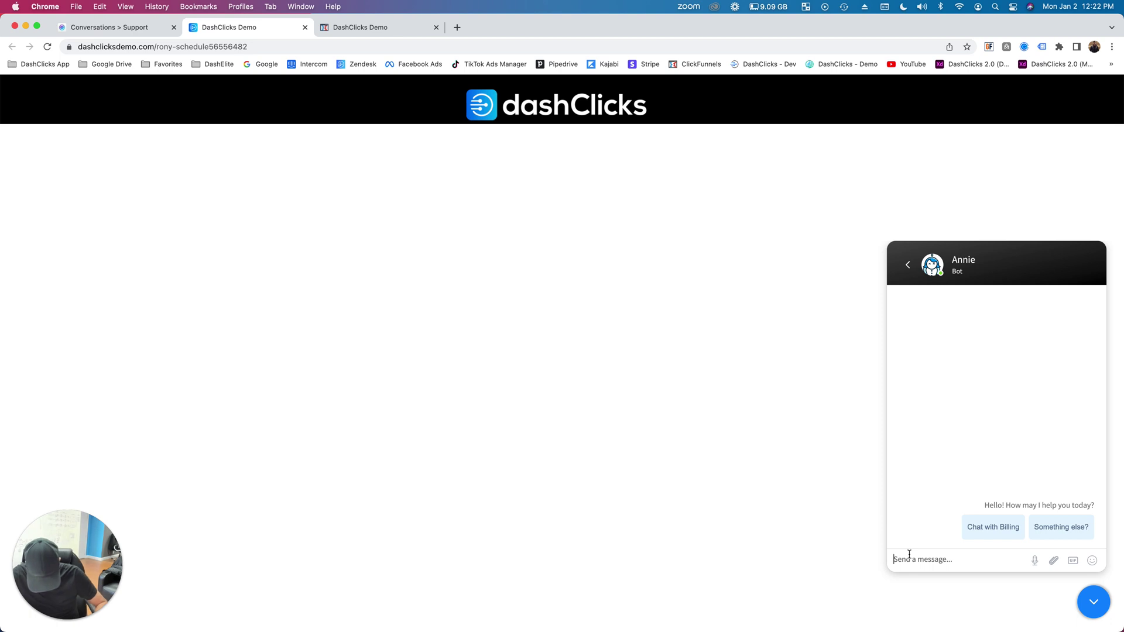
pyautogui.write('Looking for some')
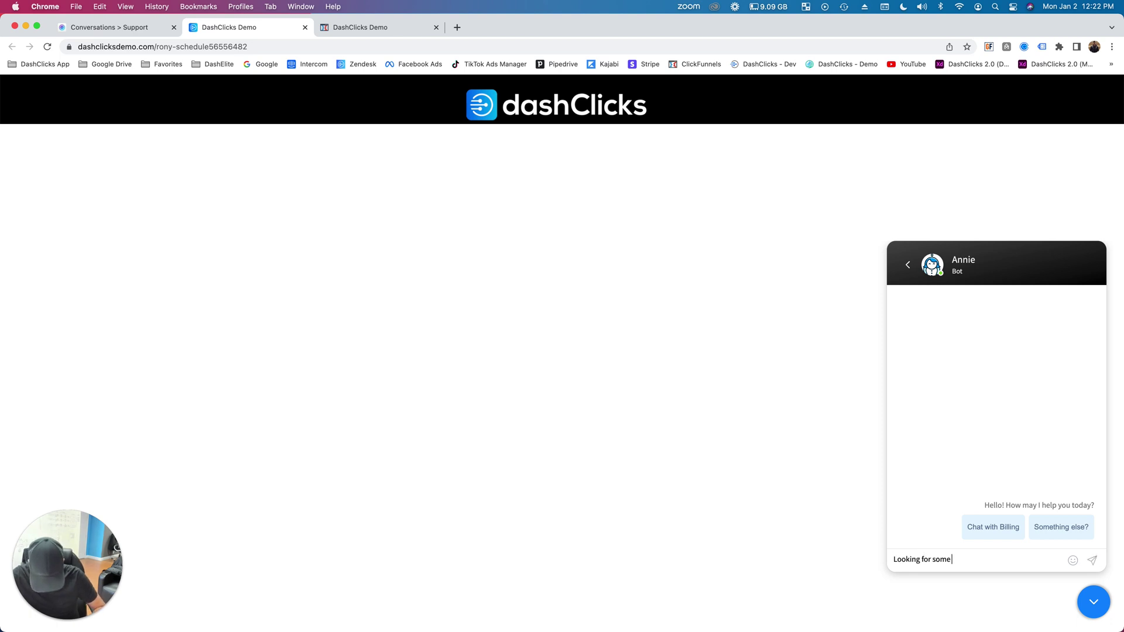
pyautogui.write(' help!')
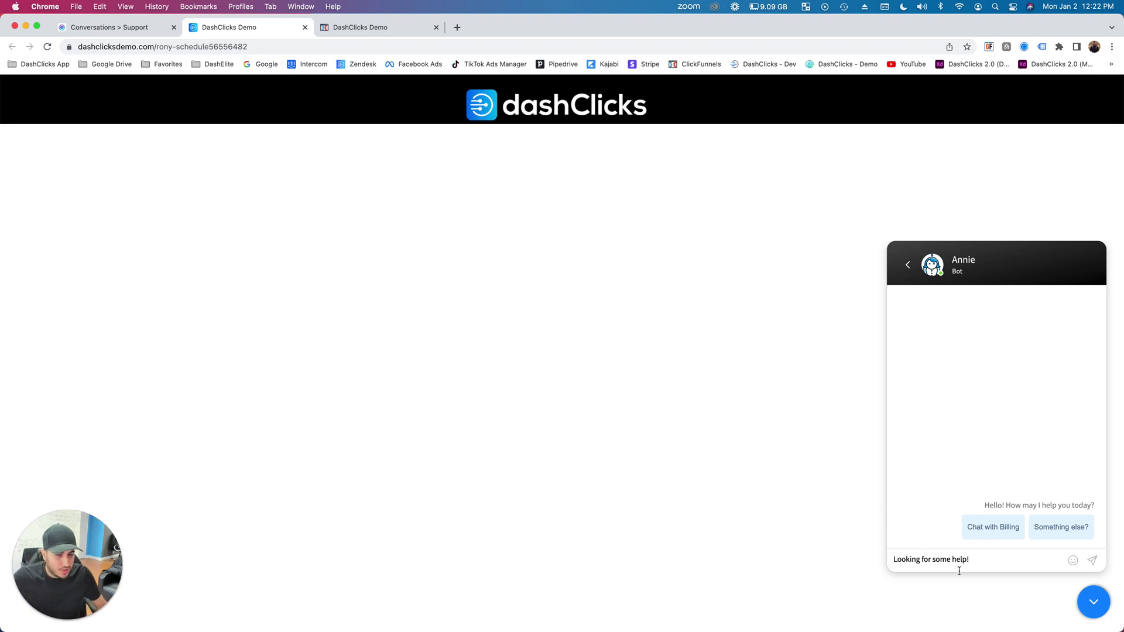
pyautogui.click(1098, 604)
pyautogui.click(1097, 603)
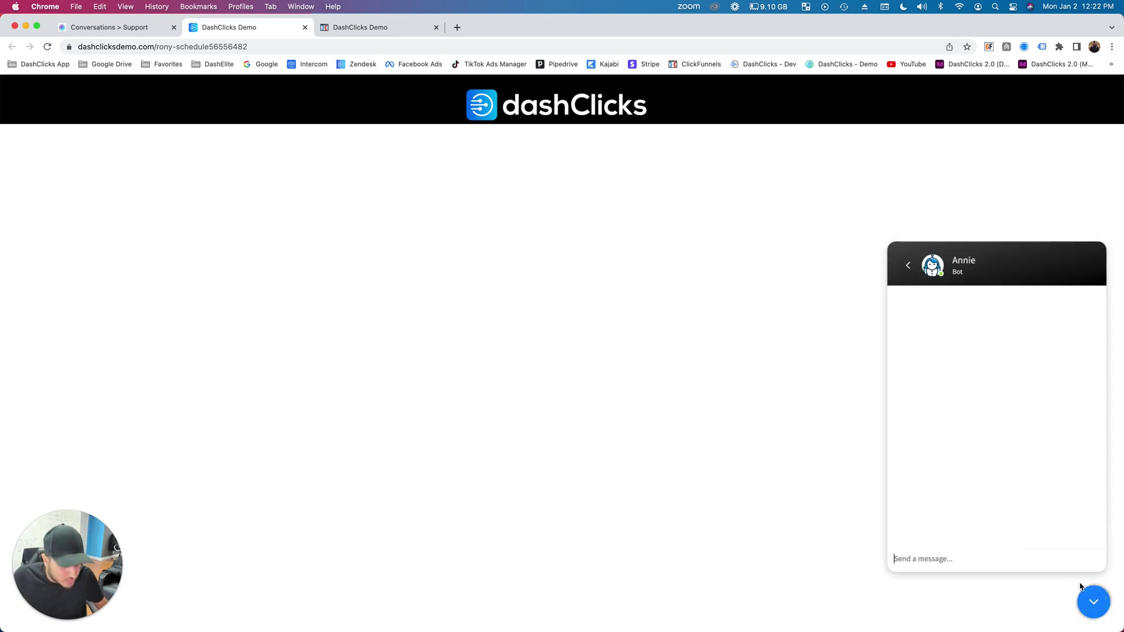
pyautogui.click(1012, 562)
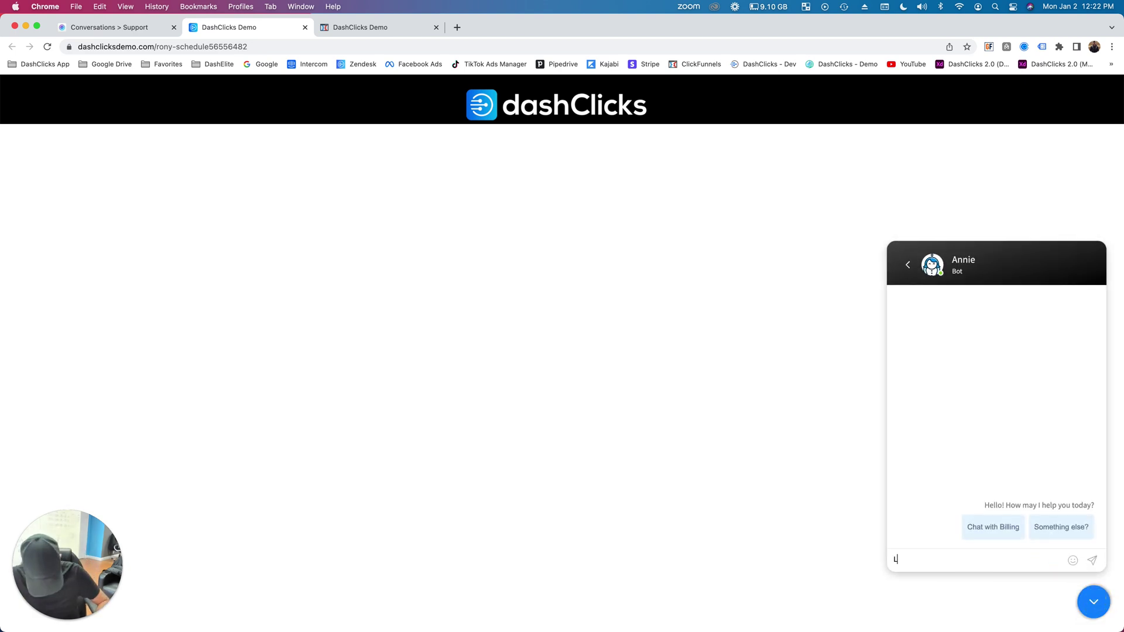
pyautogui.write('Help!!')
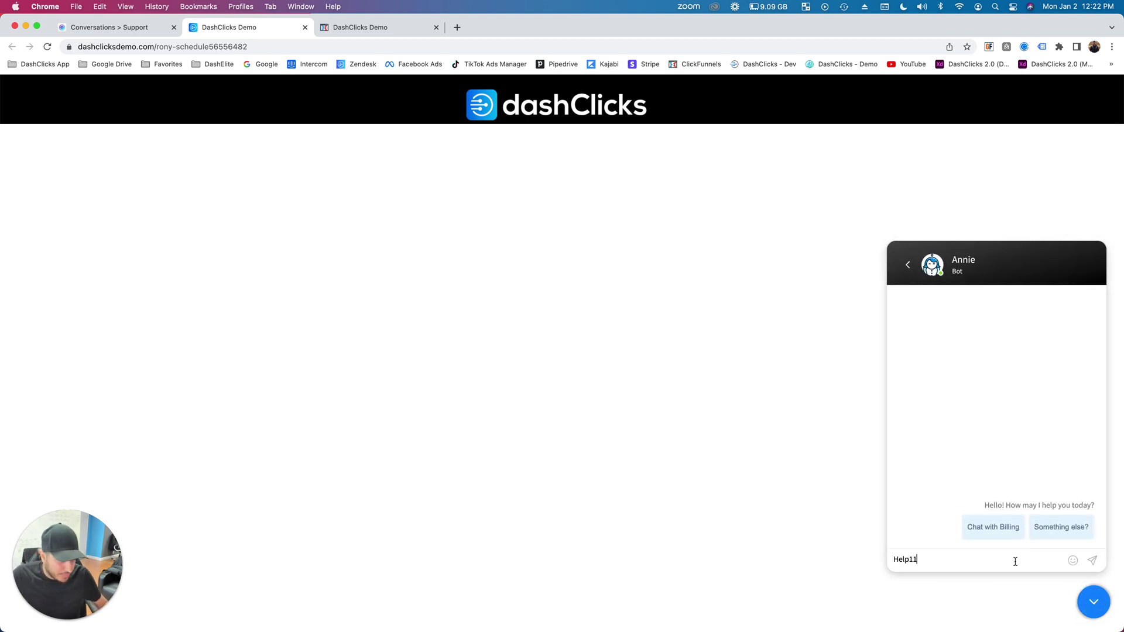
pyautogui.click(1092, 561)
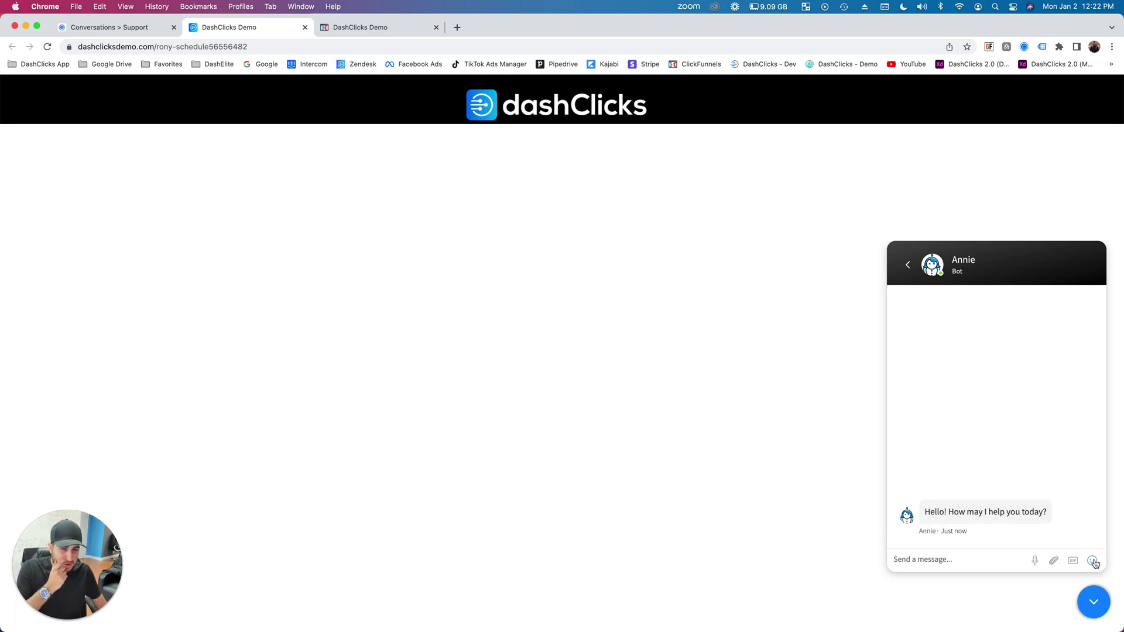
# Step: Open the newest unassigned Help11 live chat in the Conversations inbox
pyautogui.click(130, 32)
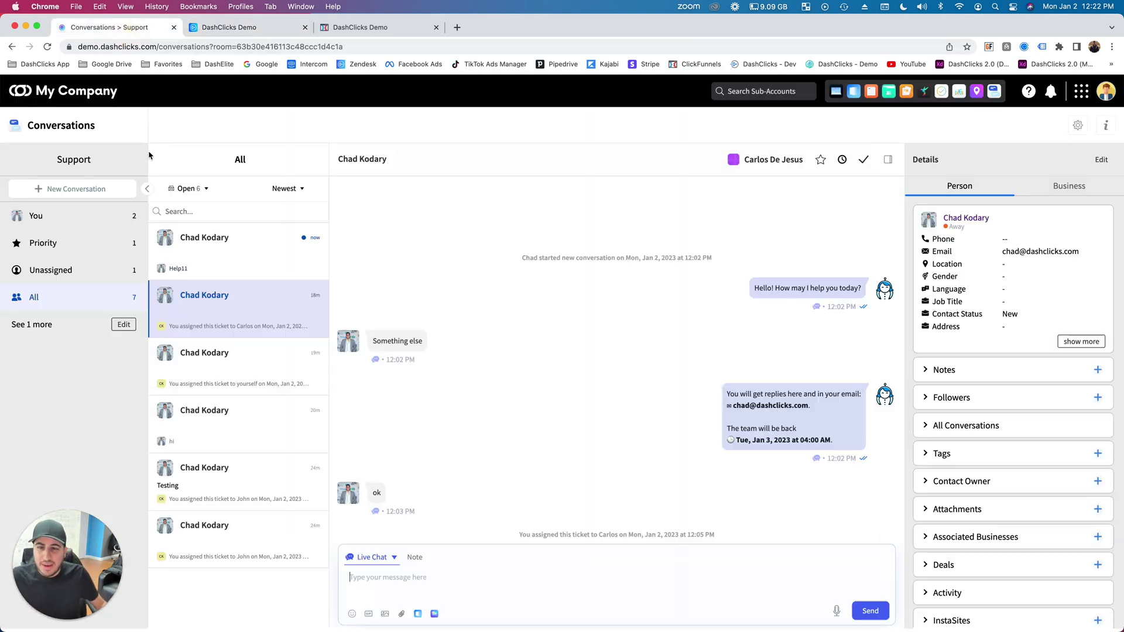
pyautogui.click(238, 266)
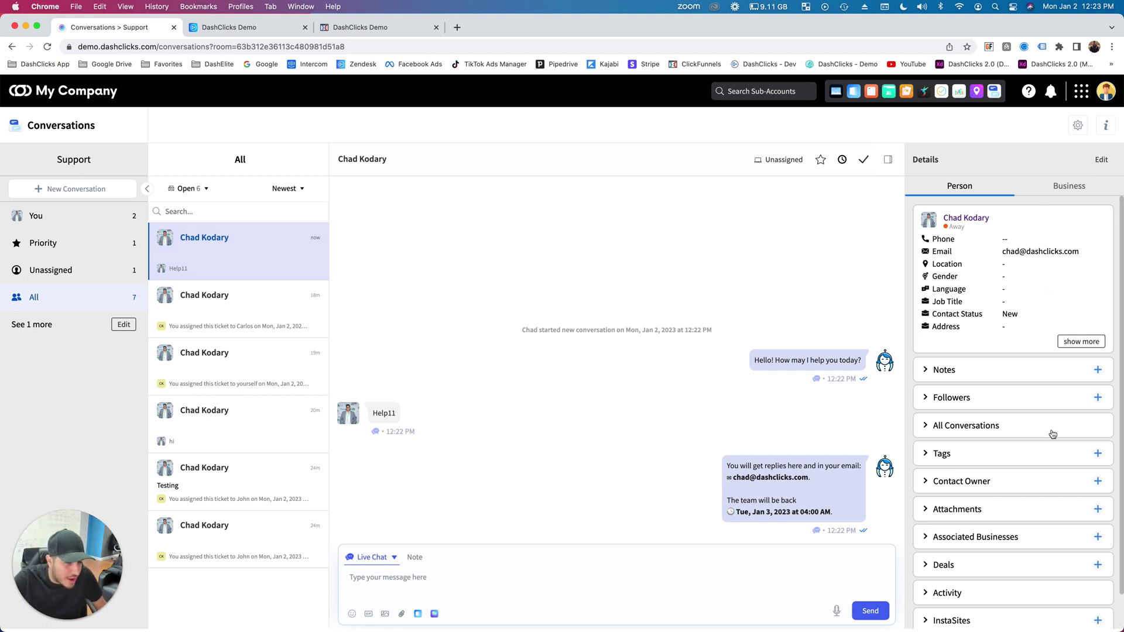
pyautogui.scroll(-1, 1052, 434)
pyautogui.scroll(1, 1052, 434)
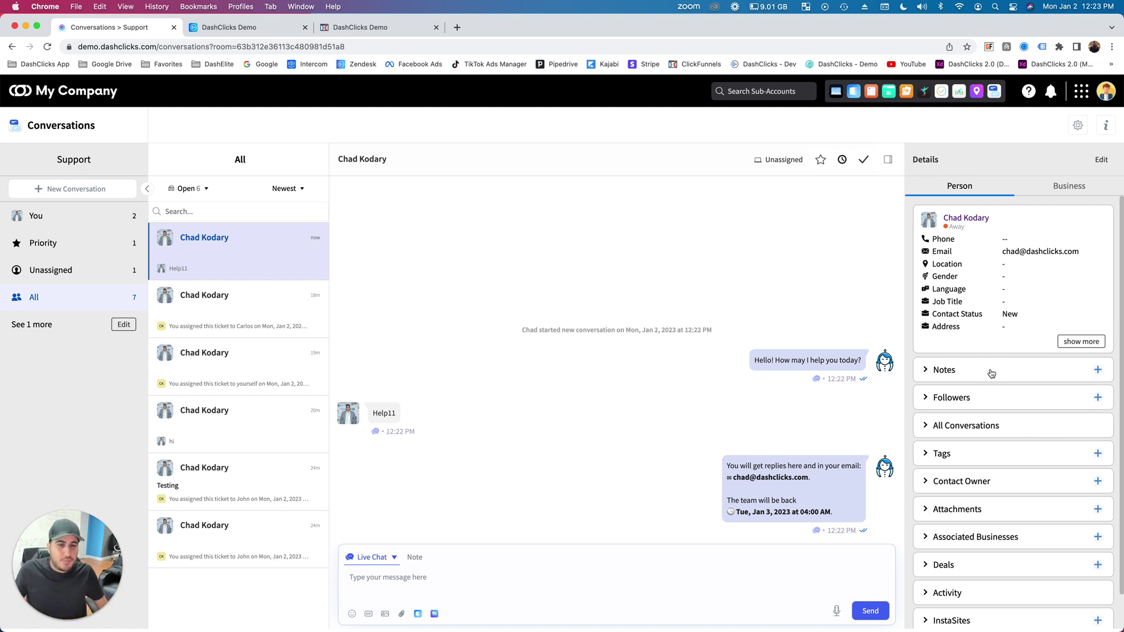
# Step: Expand the contact's Notes, Followers, Conversations, Tags, Owner and Attachments sections
pyautogui.click(963, 383)
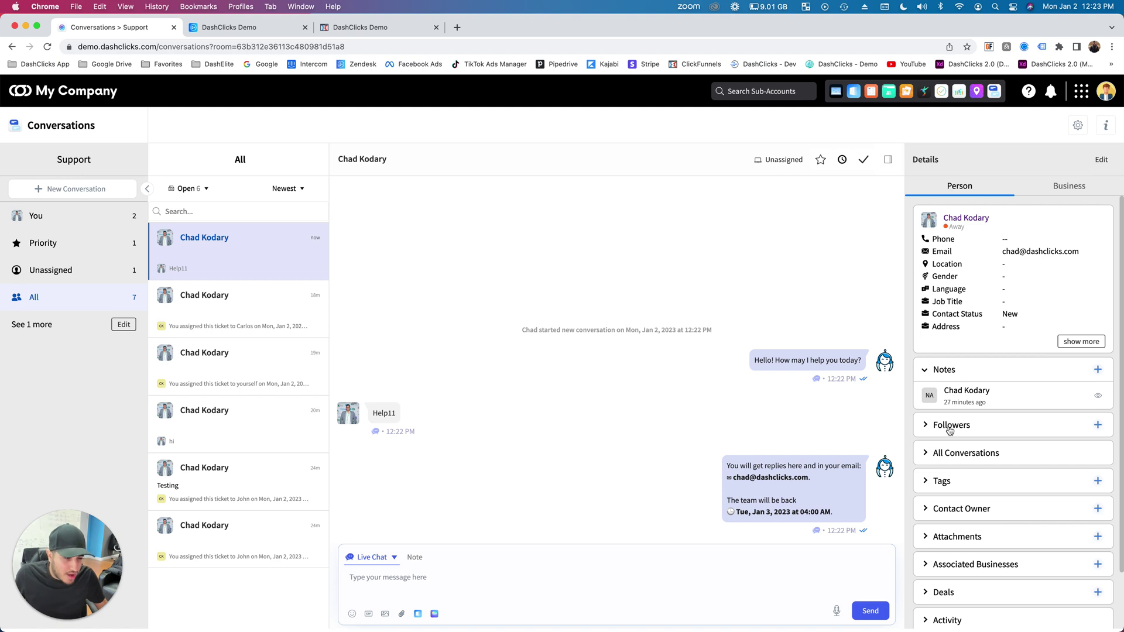
pyautogui.click(951, 426)
pyautogui.scroll(-3, 937, 440)
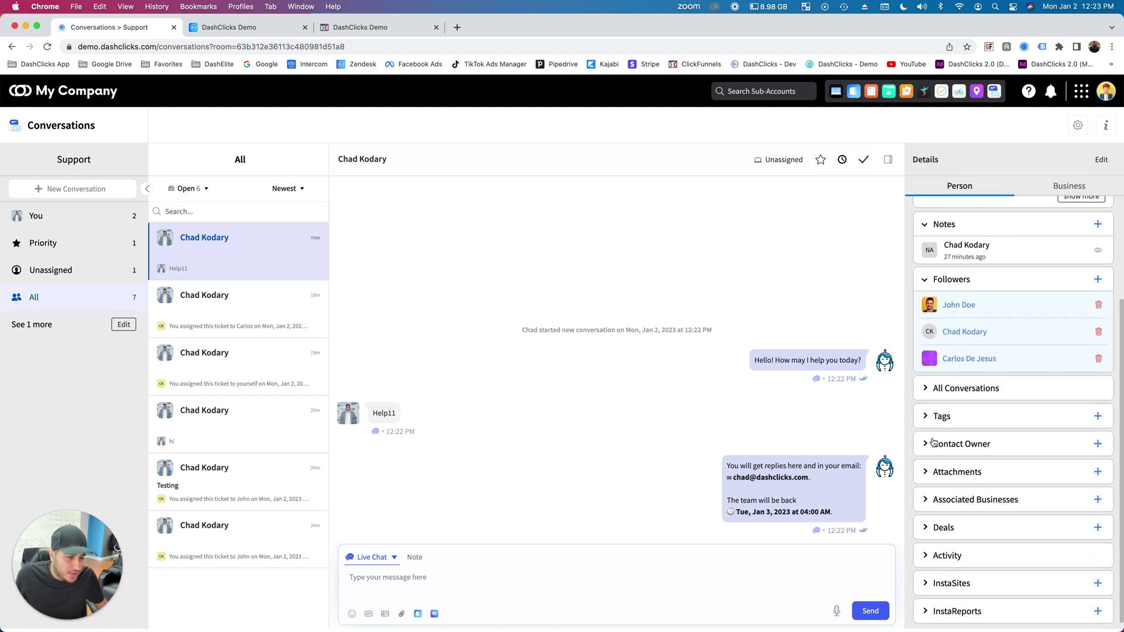
pyautogui.click(956, 388)
pyautogui.scroll(-3, 964, 391)
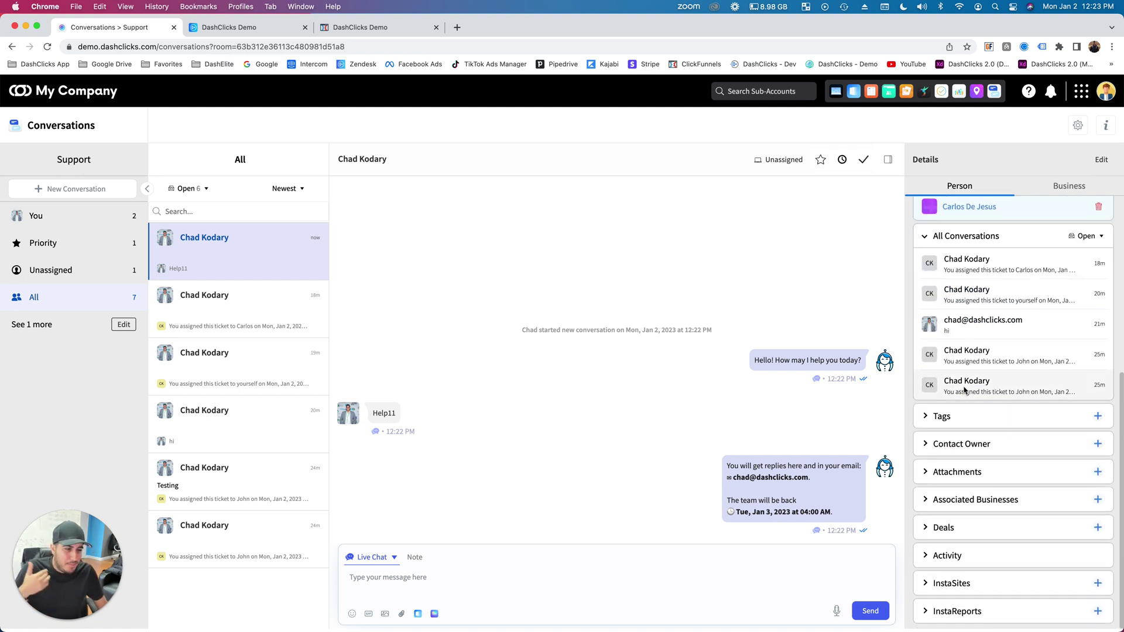
pyautogui.click(965, 417)
pyautogui.scroll(-1, 942, 434)
pyautogui.click(939, 446)
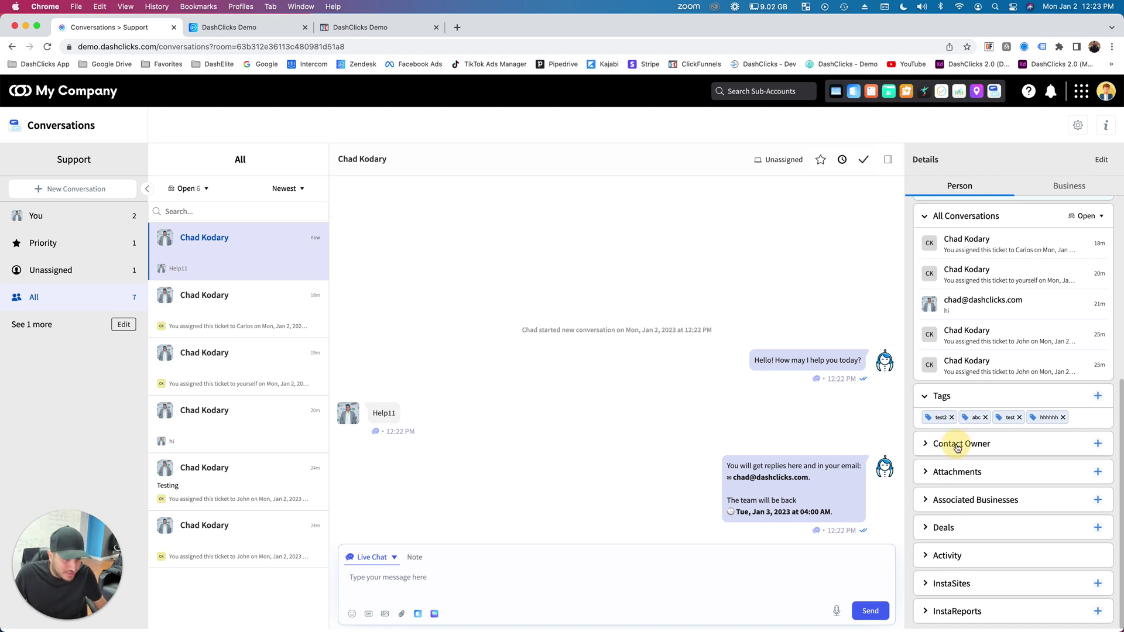
pyautogui.scroll(-1, 950, 466)
pyautogui.click(951, 471)
pyautogui.scroll(-2, 952, 486)
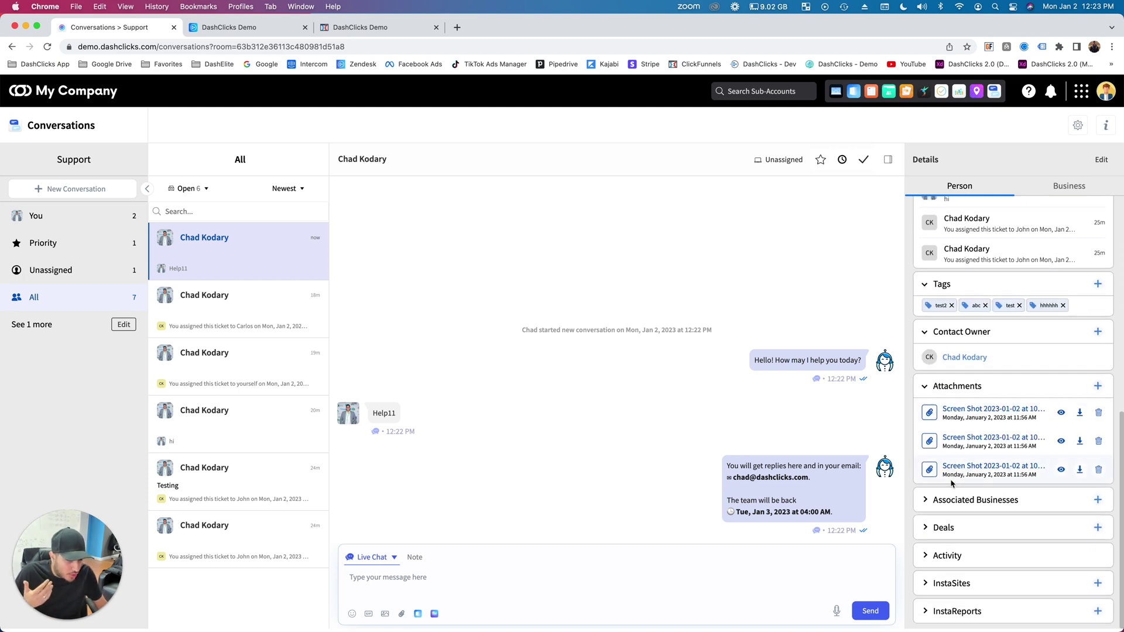
# Step: Expand the Businesses, Deals, Activity, InstaSites and InstaReports sections
pyautogui.click(954, 499)
pyautogui.scroll(-1, 954, 501)
pyautogui.click(953, 529)
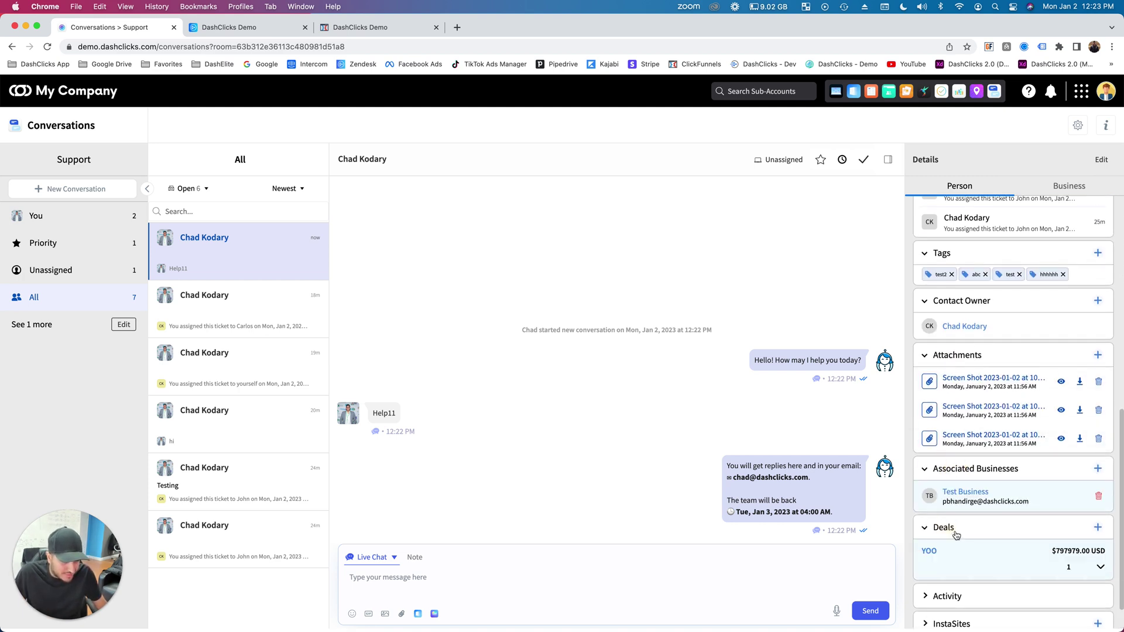
pyautogui.scroll(-1, 956, 535)
pyautogui.click(949, 556)
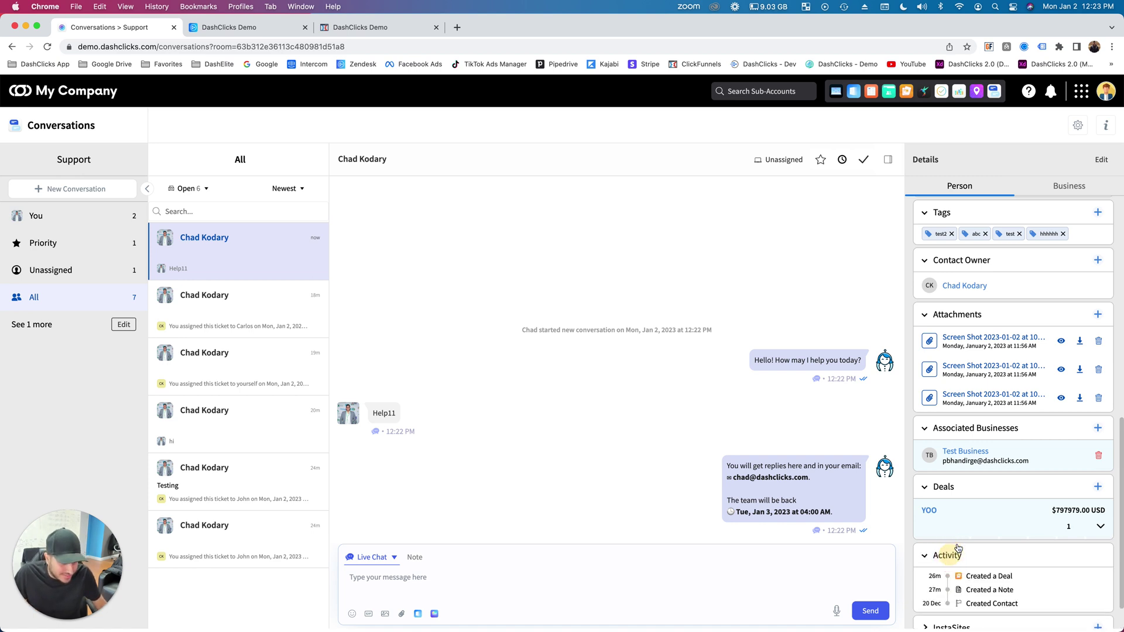
pyautogui.scroll(-1, 955, 548)
pyautogui.click(951, 582)
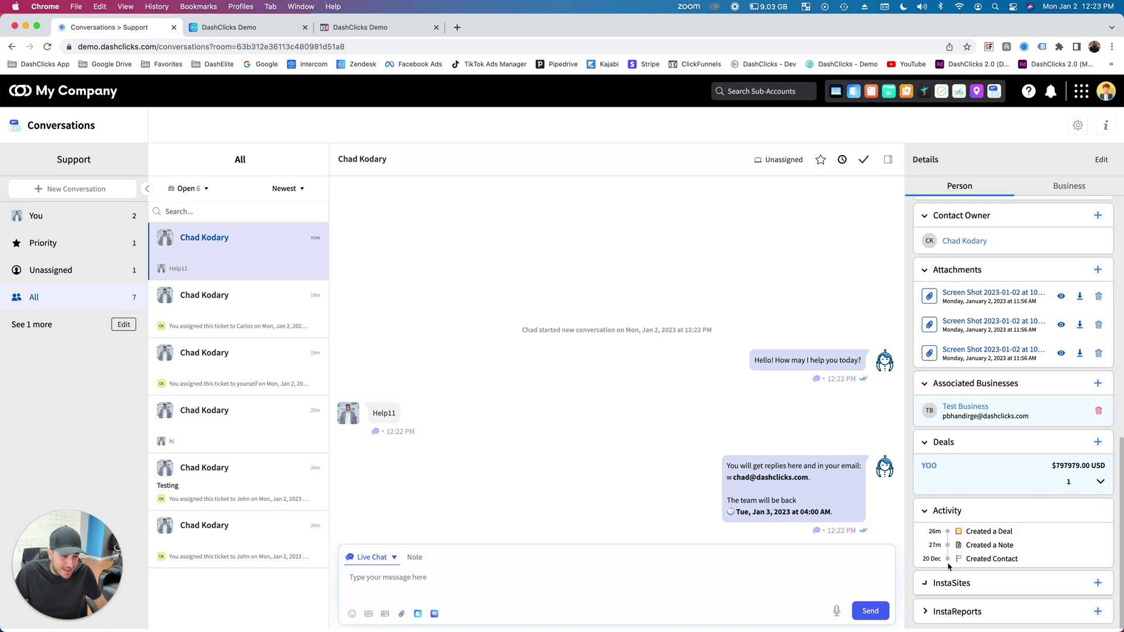
pyautogui.scroll(-1, 954, 582)
pyautogui.click(950, 612)
pyautogui.scroll(-1, 948, 480)
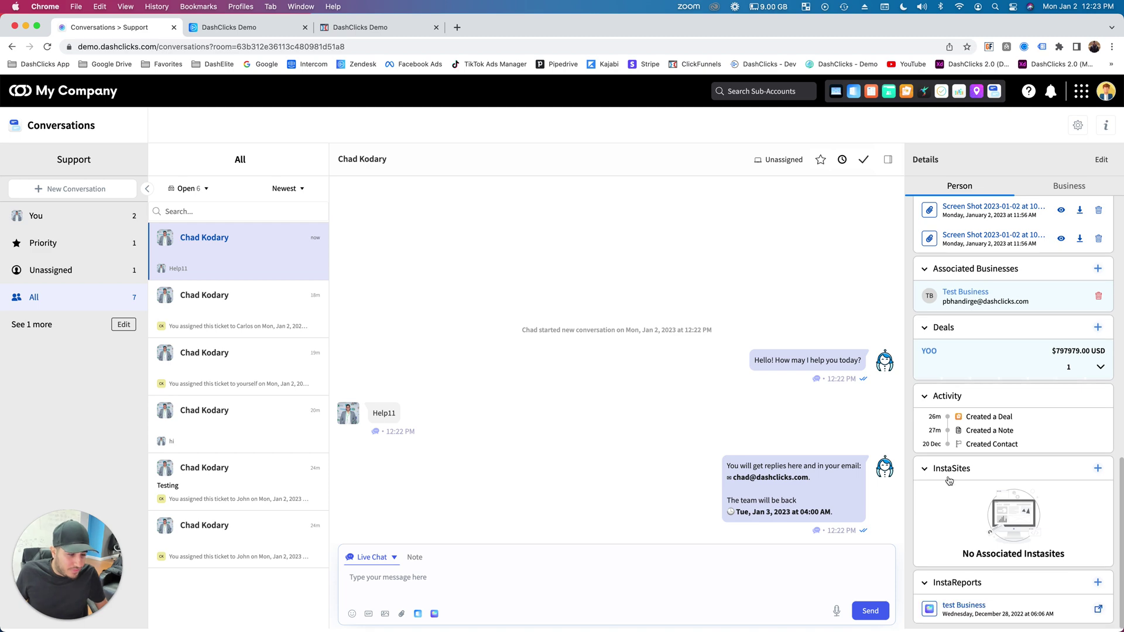
pyautogui.scroll(-1, 937, 601)
pyautogui.scroll(1, 937, 601)
pyautogui.scroll(10, 966, 410)
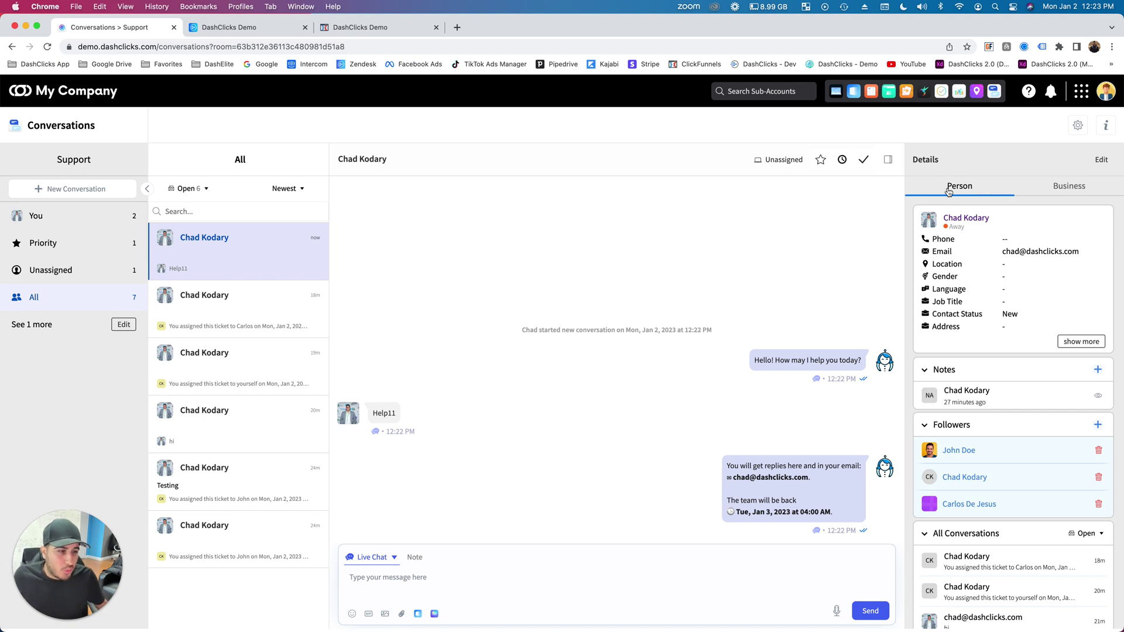
# Step: Look over the associated business's details, then return to the Person tab
pyautogui.click(1048, 187)
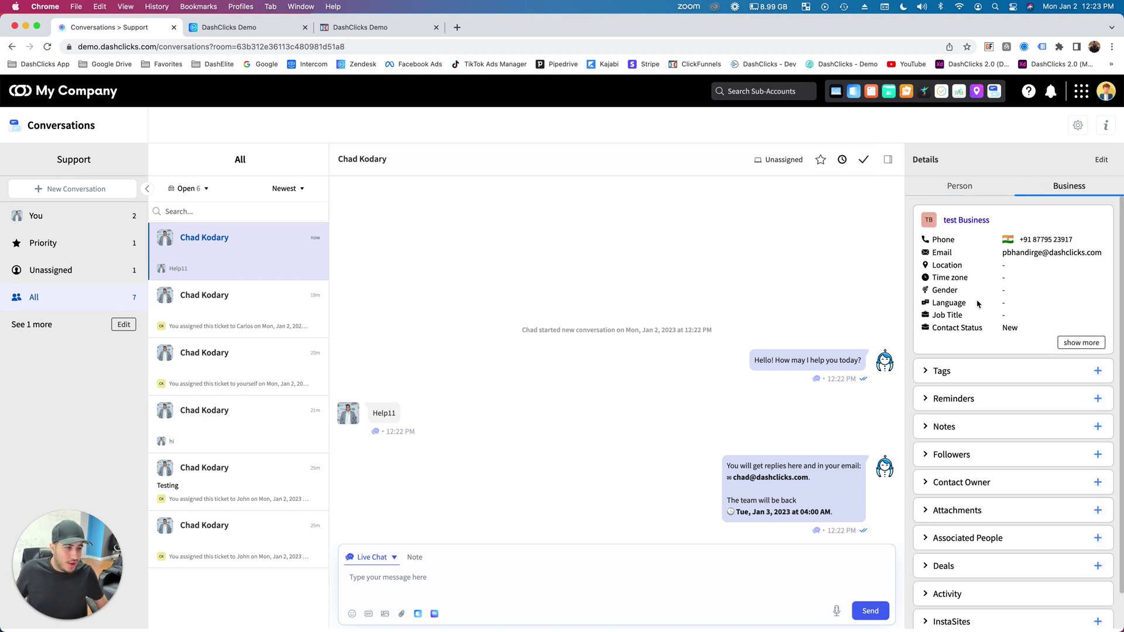
pyautogui.scroll(-1, 977, 304)
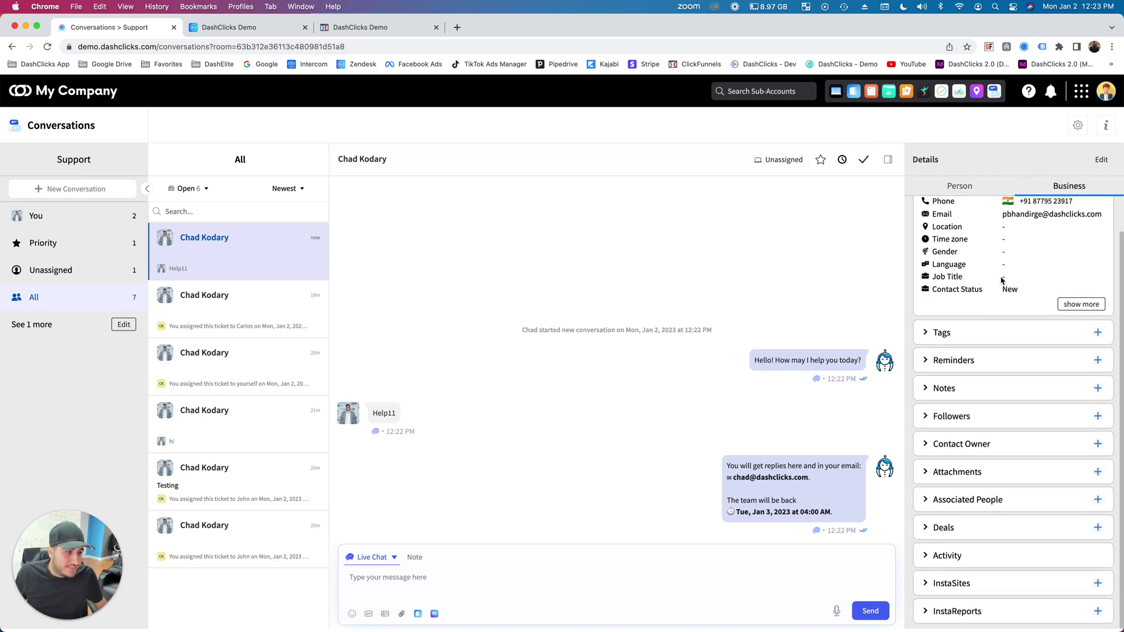
pyautogui.click(969, 198)
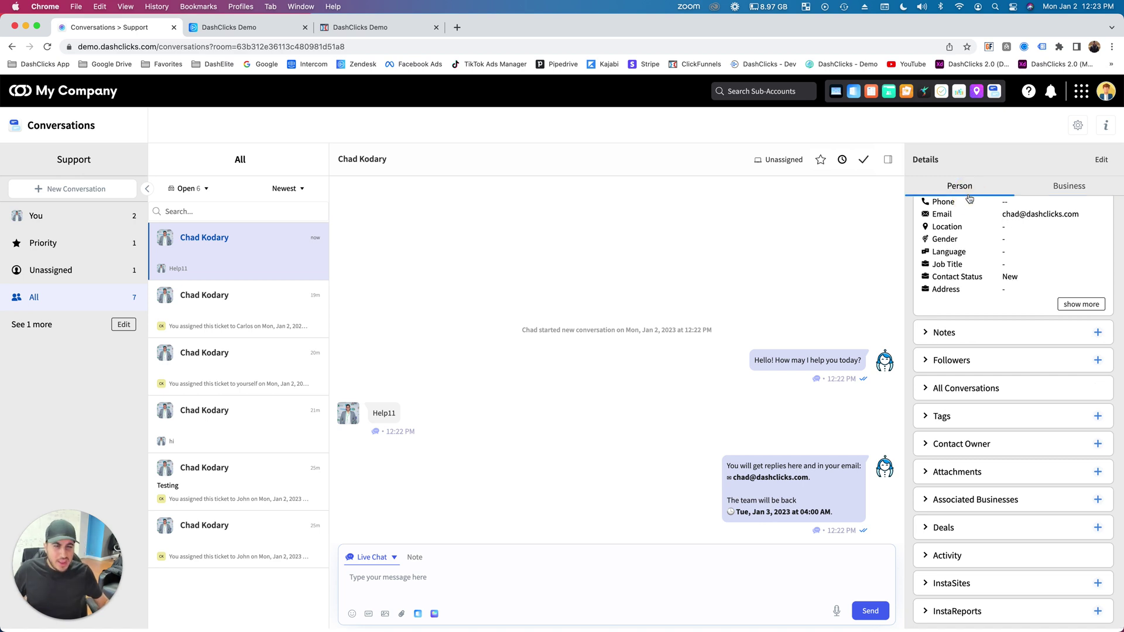
pyautogui.scroll(1, 965, 217)
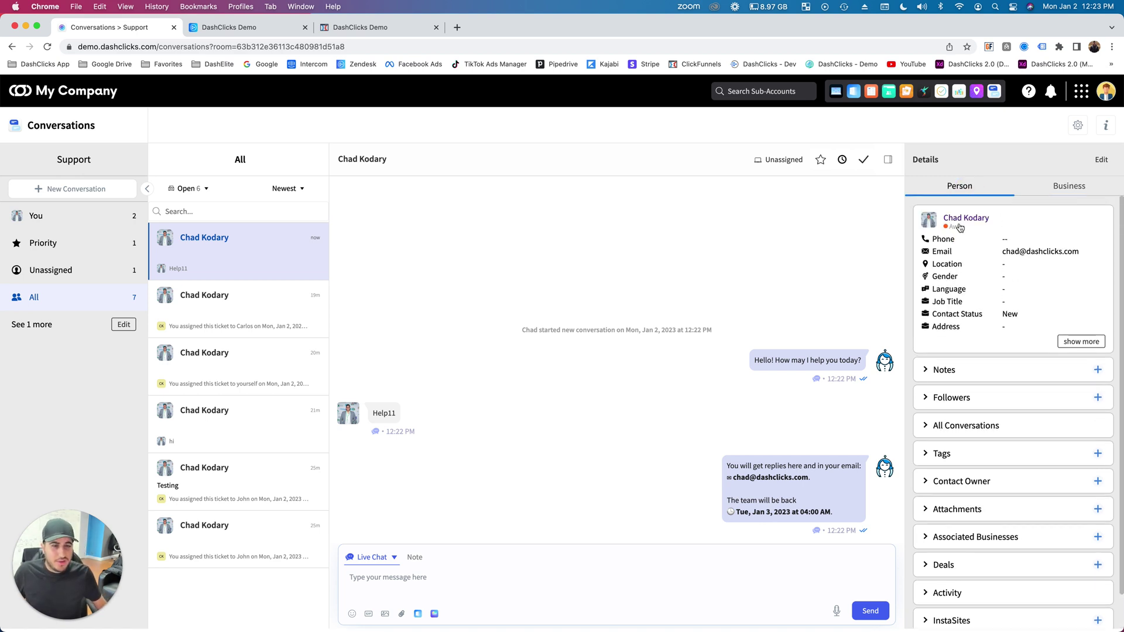
# Step: Remove the Tags section from the Person details layout and save the change
pyautogui.click(1100, 160)
pyautogui.scroll(-3, 831, 226)
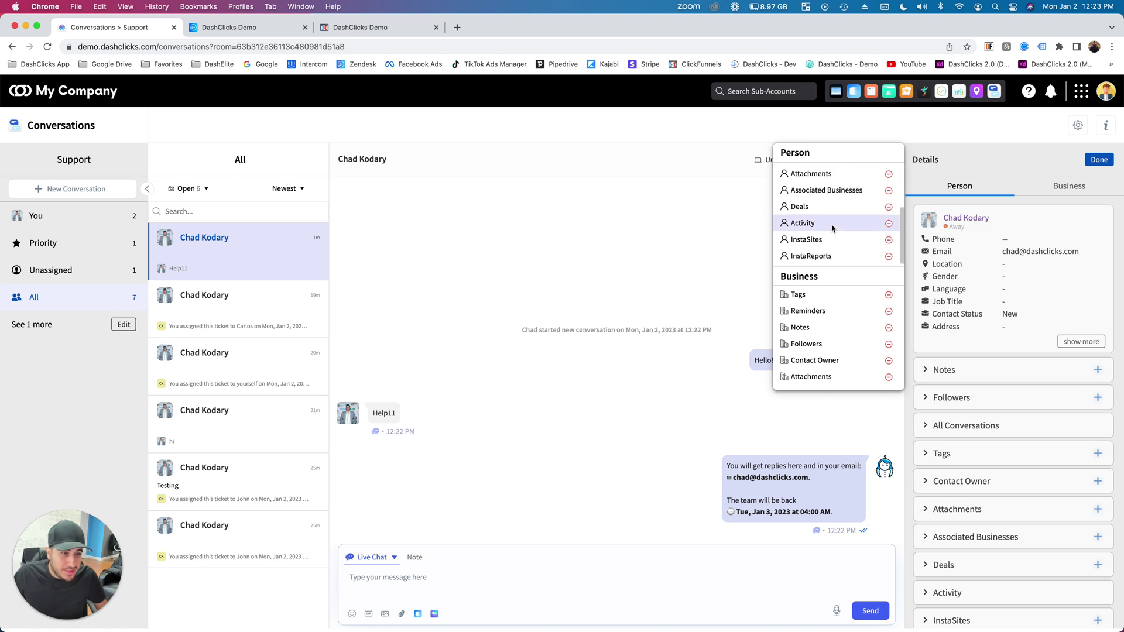
pyautogui.scroll(3, 831, 219)
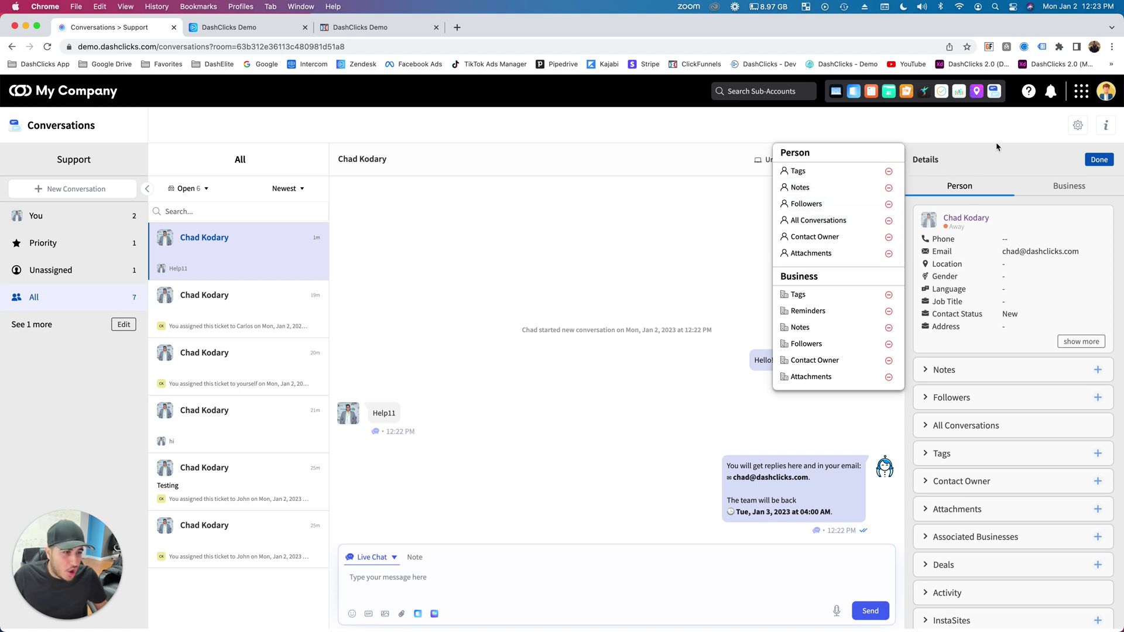
pyautogui.click(889, 172)
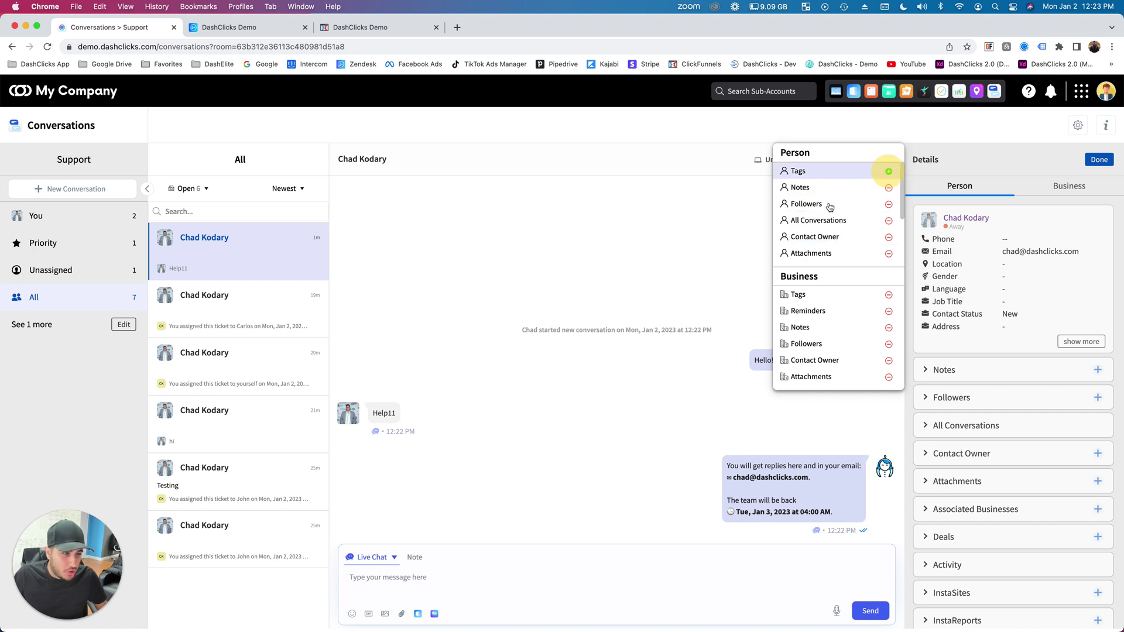
pyautogui.click(889, 172)
pyautogui.click(1100, 159)
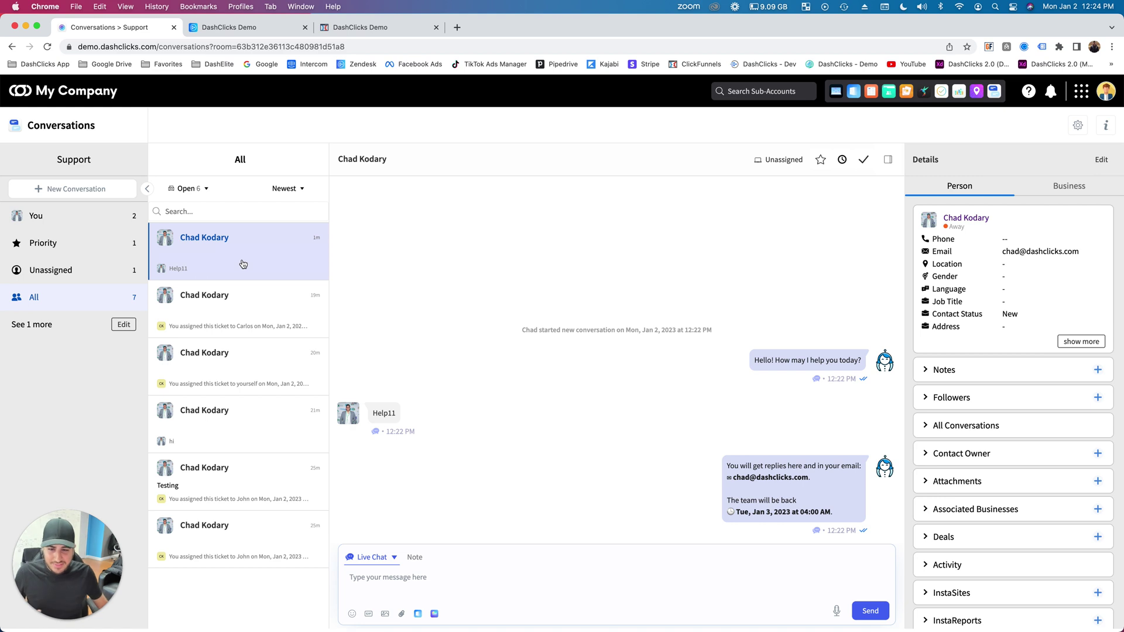
# Step: Assign the unassigned chat to a team member and expand the sidebar to list the Billing inbox
pyautogui.click(793, 171)
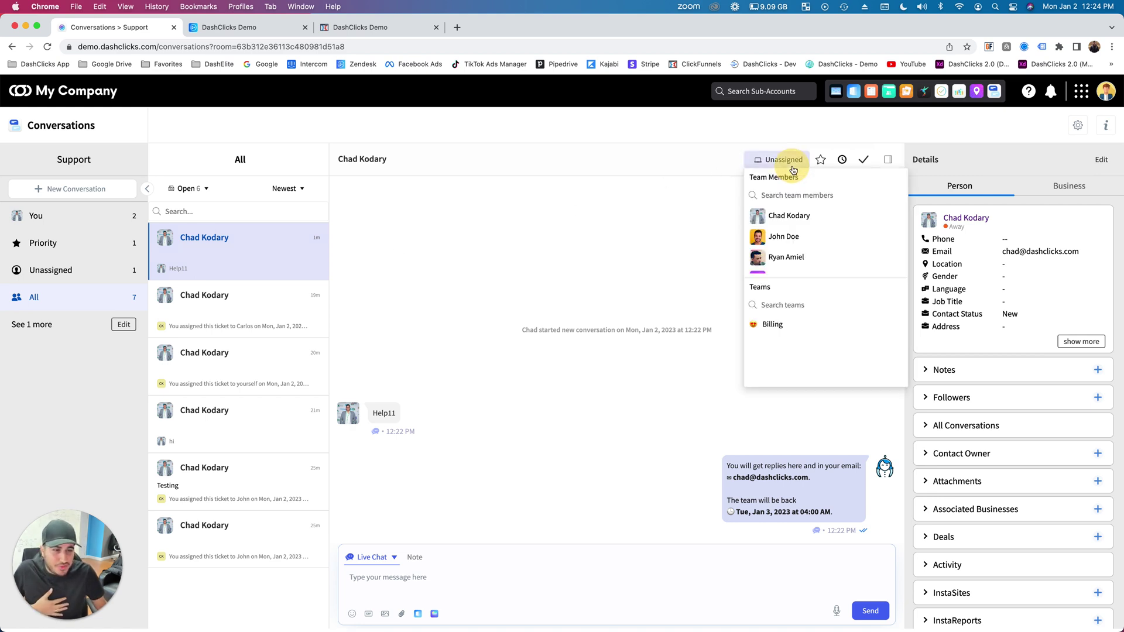
pyautogui.click(801, 244)
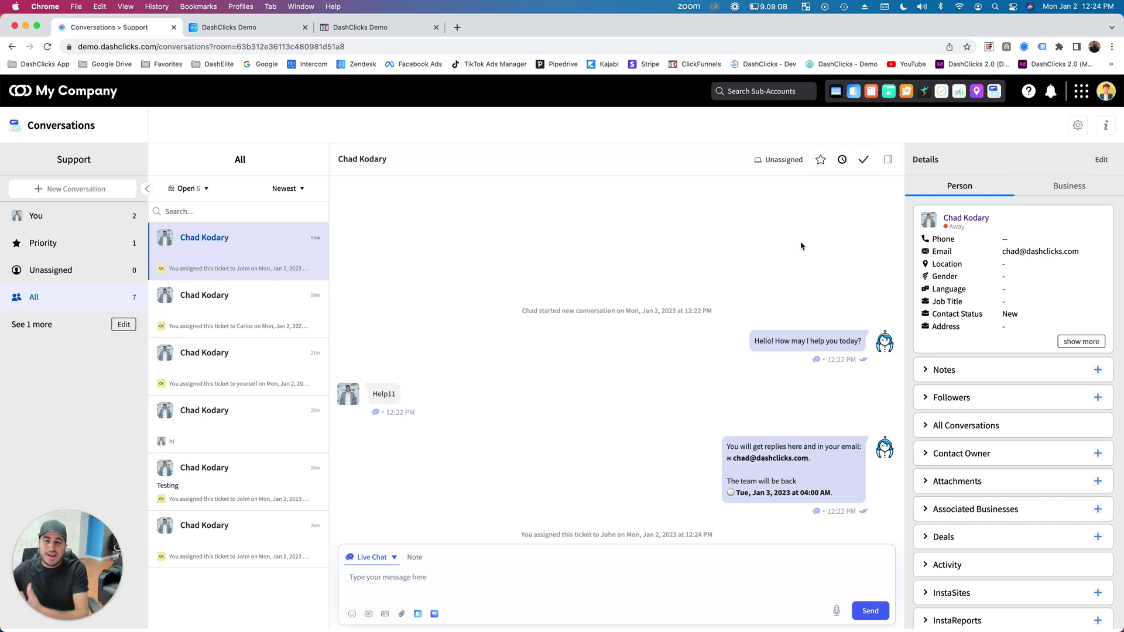
pyautogui.click(41, 325)
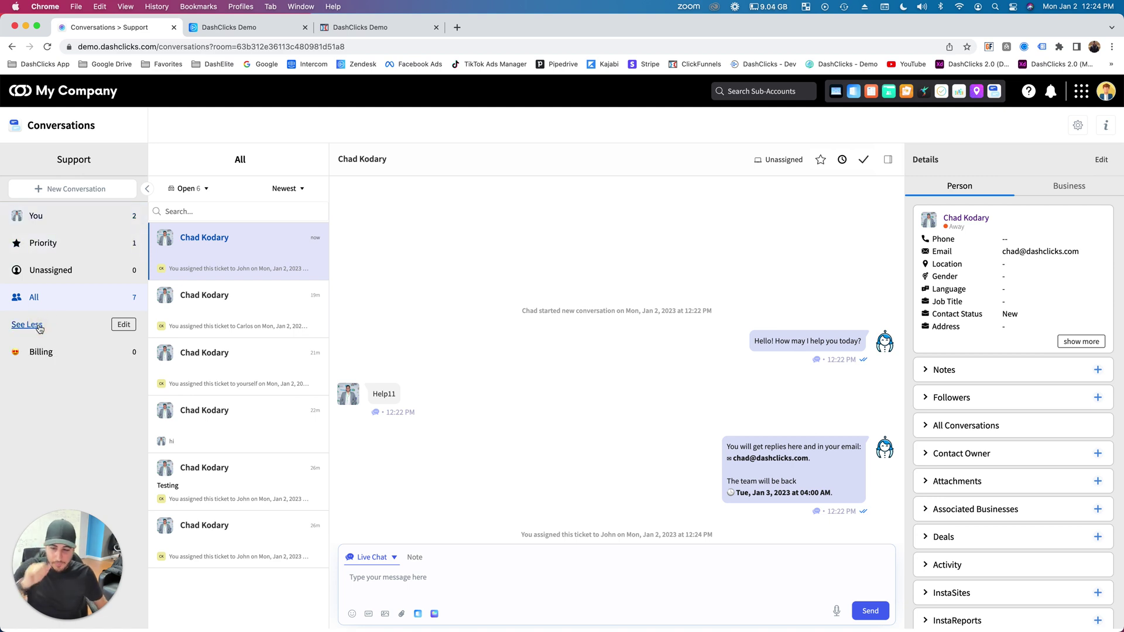